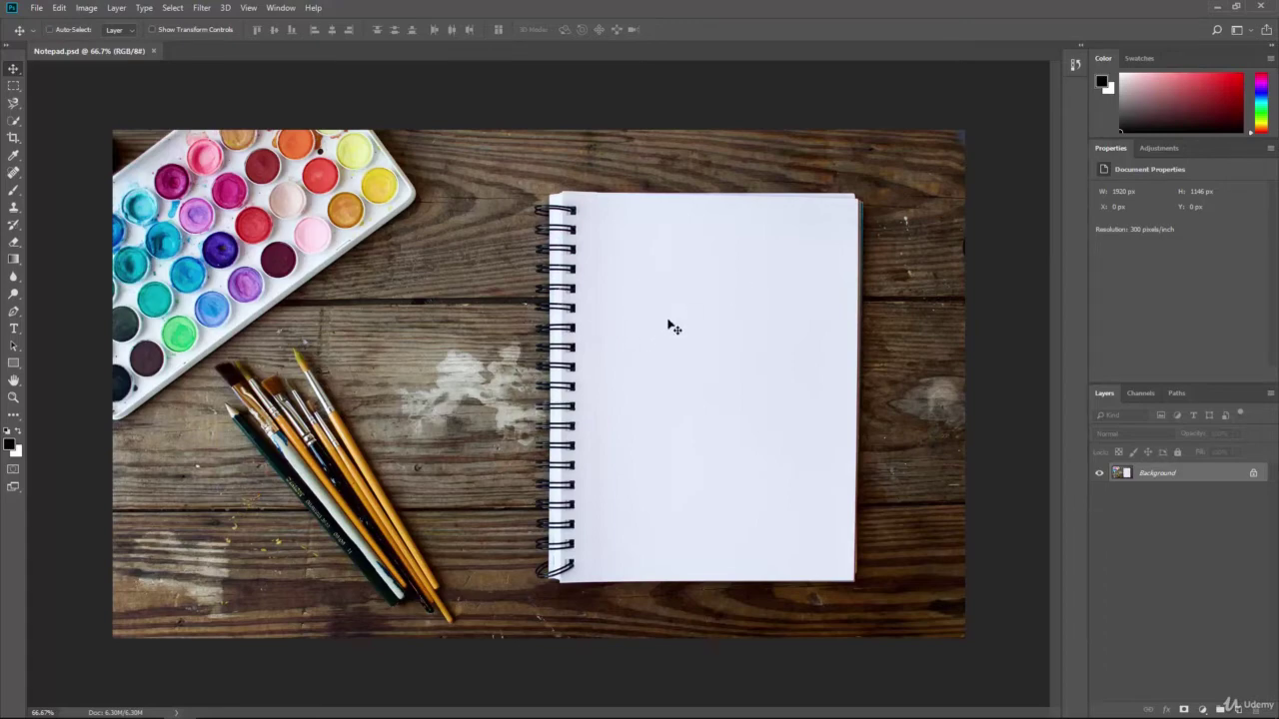
Step: View the notepad photo at 100% and bring up the Brush tool group flyout
key(ctrl+1)
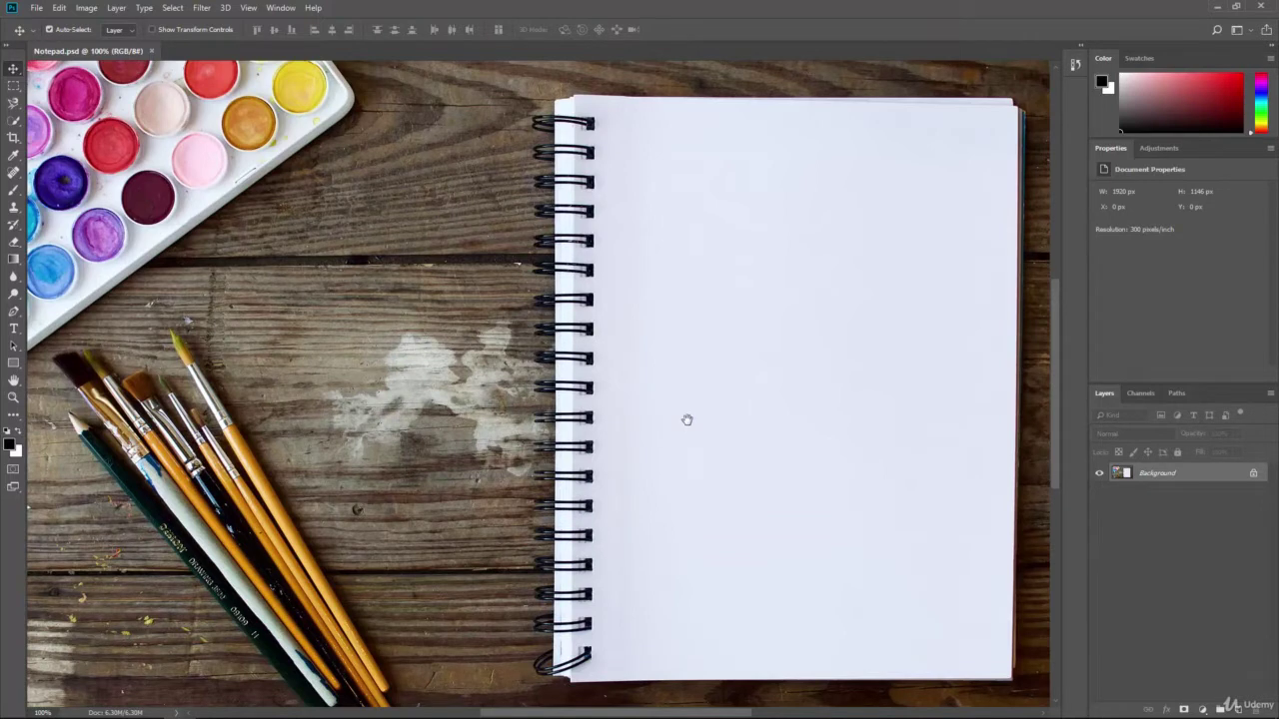
scroll(686, 425, down, 1)
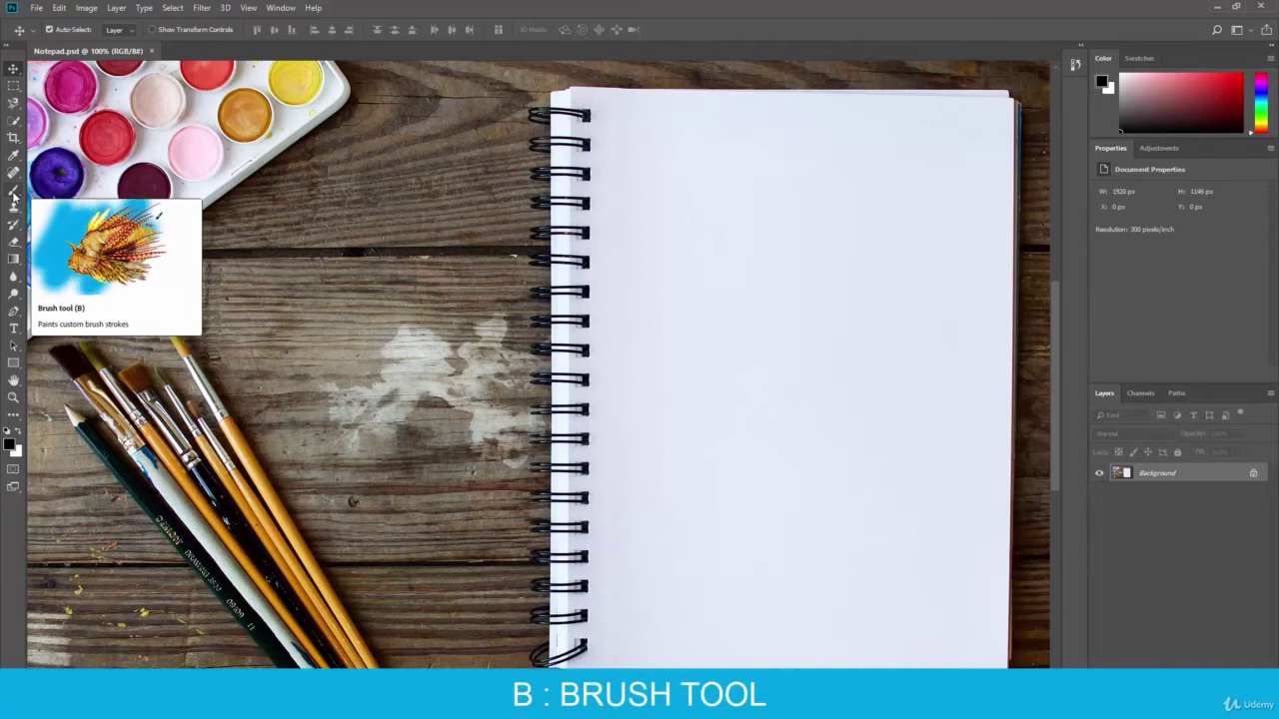
click(13, 193)
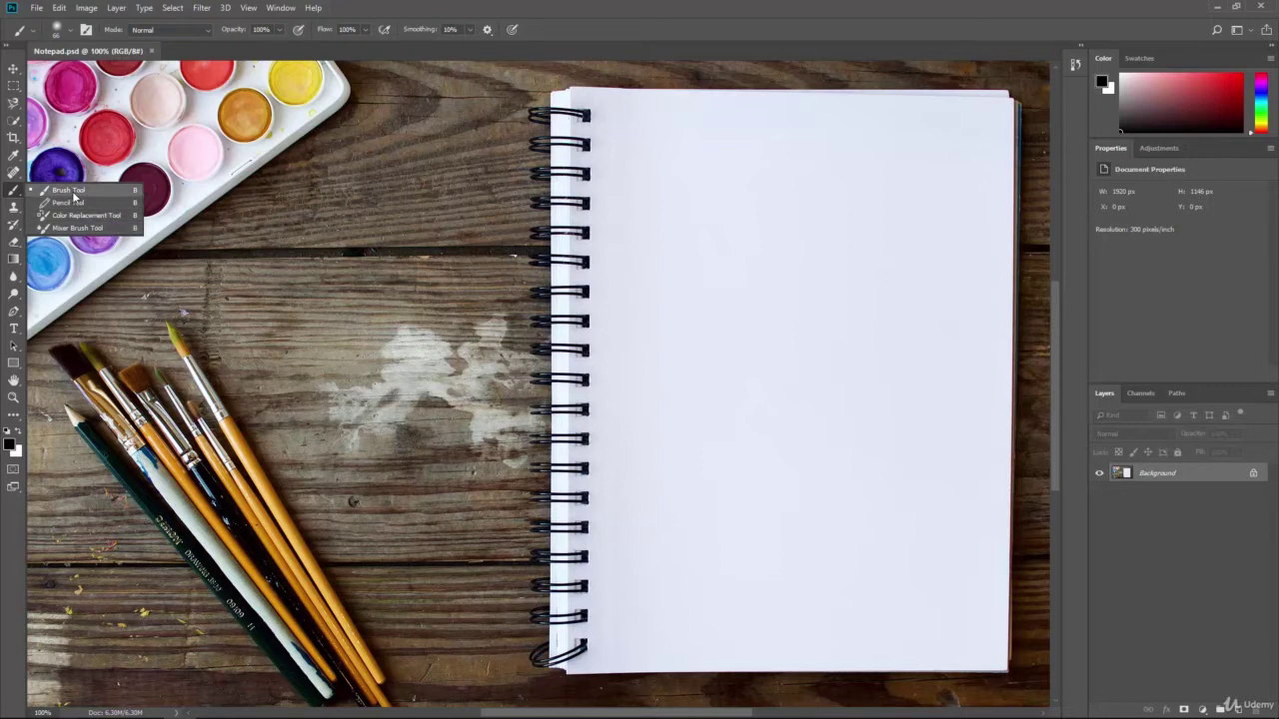
click(73, 192)
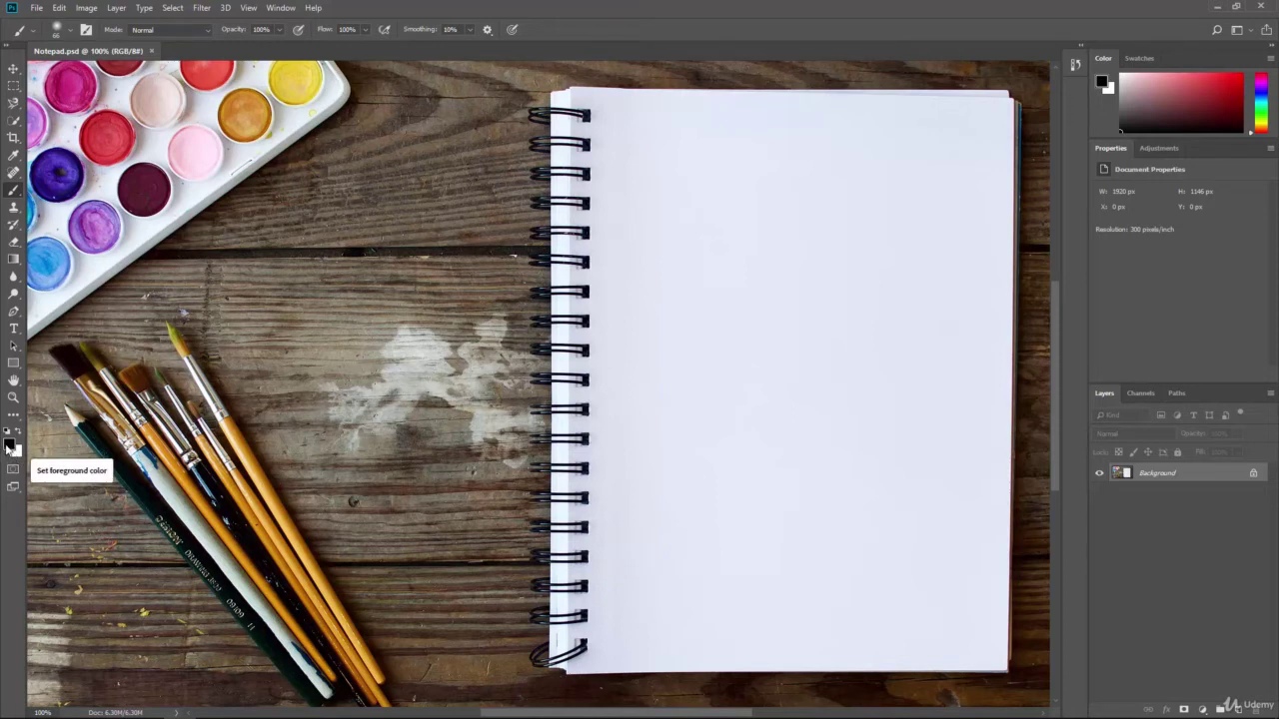
mouse_move(646, 186)
mouse_down()
mouse_move(717, 178)
mouse_move(702, 497)
mouse_move(637, 286)
mouse_move(562, 300)
mouse_move(470, 260)
mouse_move(345, 350)
mouse_move(174, 335)
mouse_move(114, 433)
mouse_move(184, 377)
mouse_up()
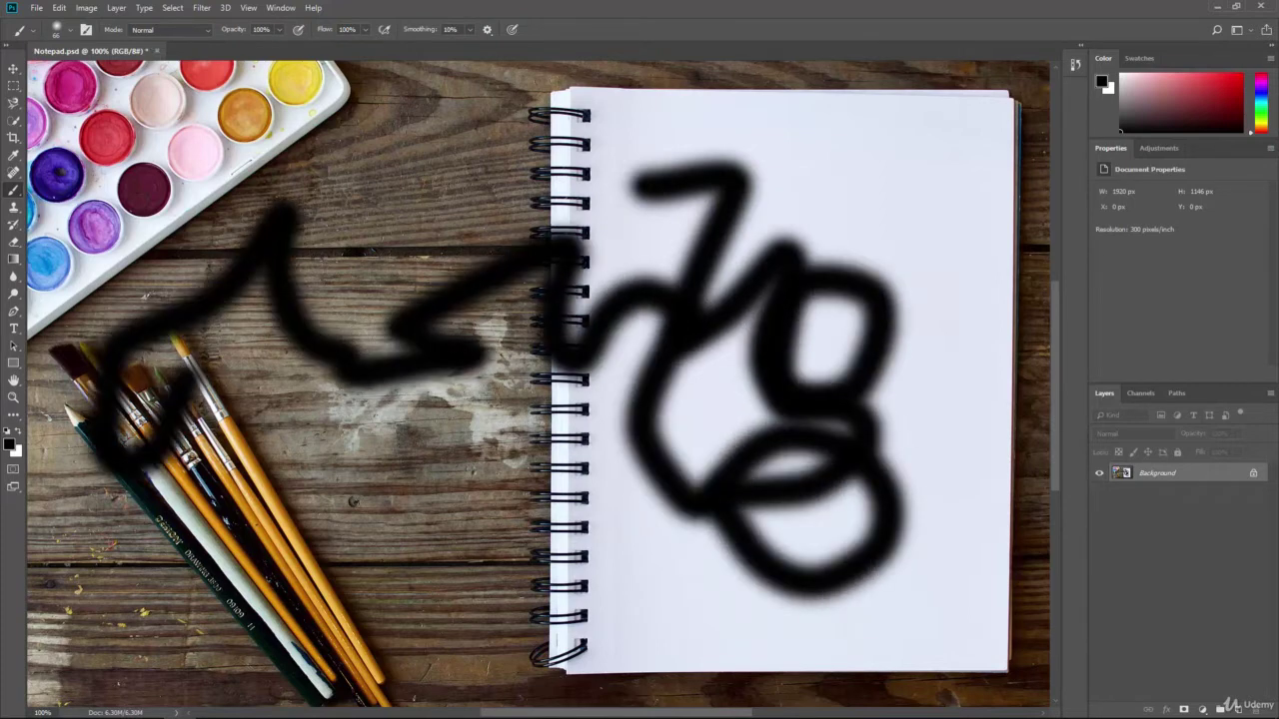
key(ctrl+z)
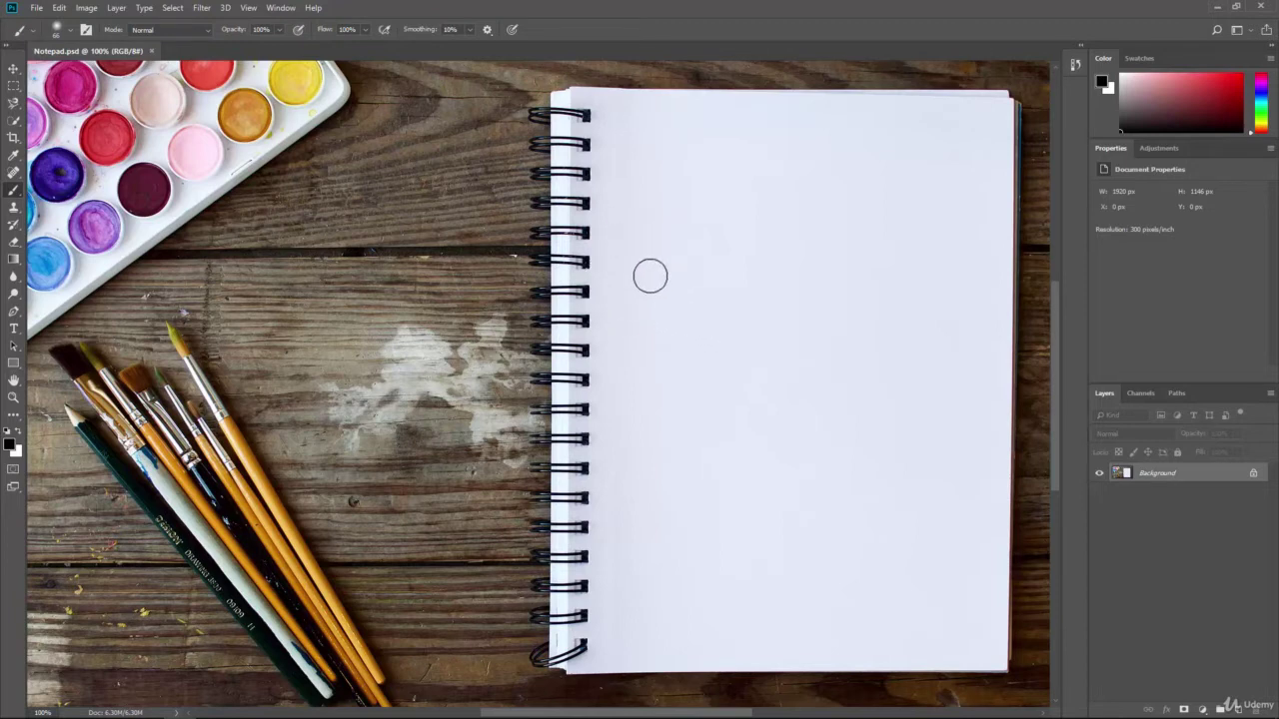
mouse_move(632, 260)
mouse_down()
mouse_move(676, 251)
mouse_move(720, 277)
mouse_move(829, 397)
mouse_move(818, 436)
mouse_move(708, 457)
mouse_move(674, 522)
mouse_move(719, 519)
mouse_move(737, 504)
mouse_move(765, 530)
mouse_move(876, 517)
mouse_move(817, 398)
mouse_move(830, 279)
mouse_move(933, 397)
mouse_move(944, 439)
mouse_up()
mouse_move(861, 473)
mouse_down()
mouse_move(829, 510)
mouse_move(799, 488)
mouse_up()
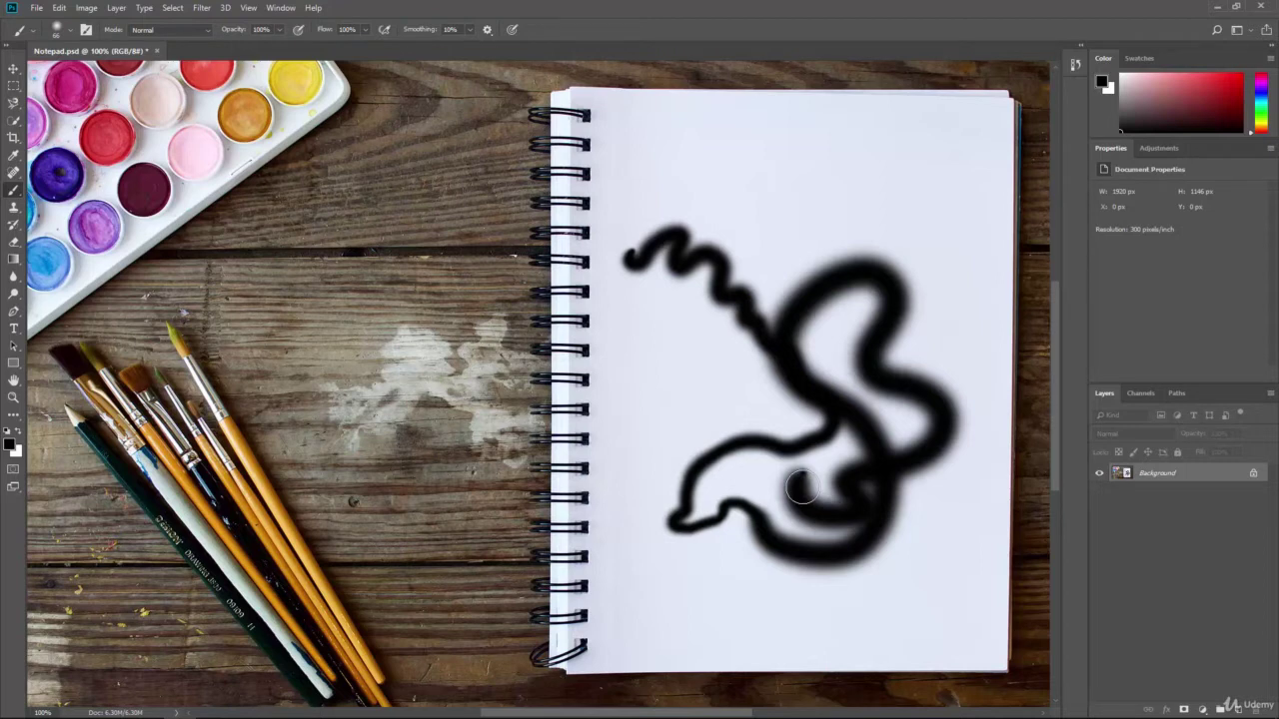
key(ctrl+z)
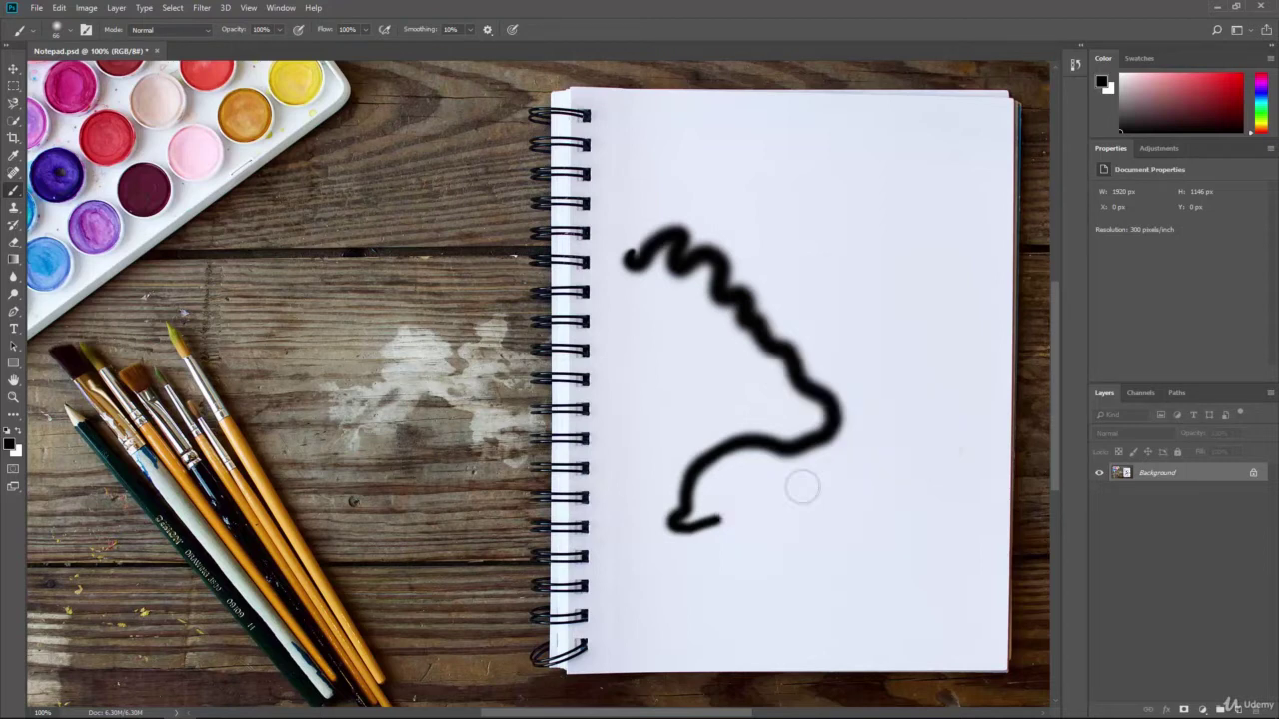
key(ctrl+z)
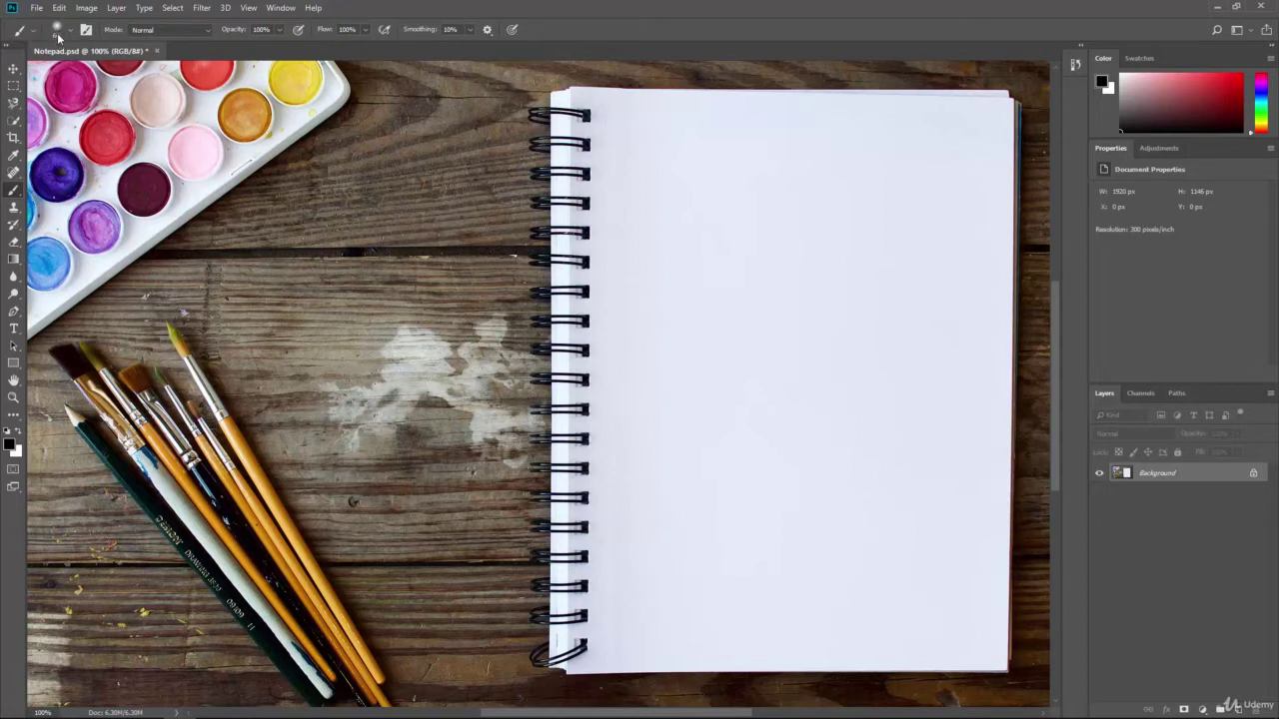
Step: Shrink the soft round brush and dab a small black dot near the page top
click(71, 37)
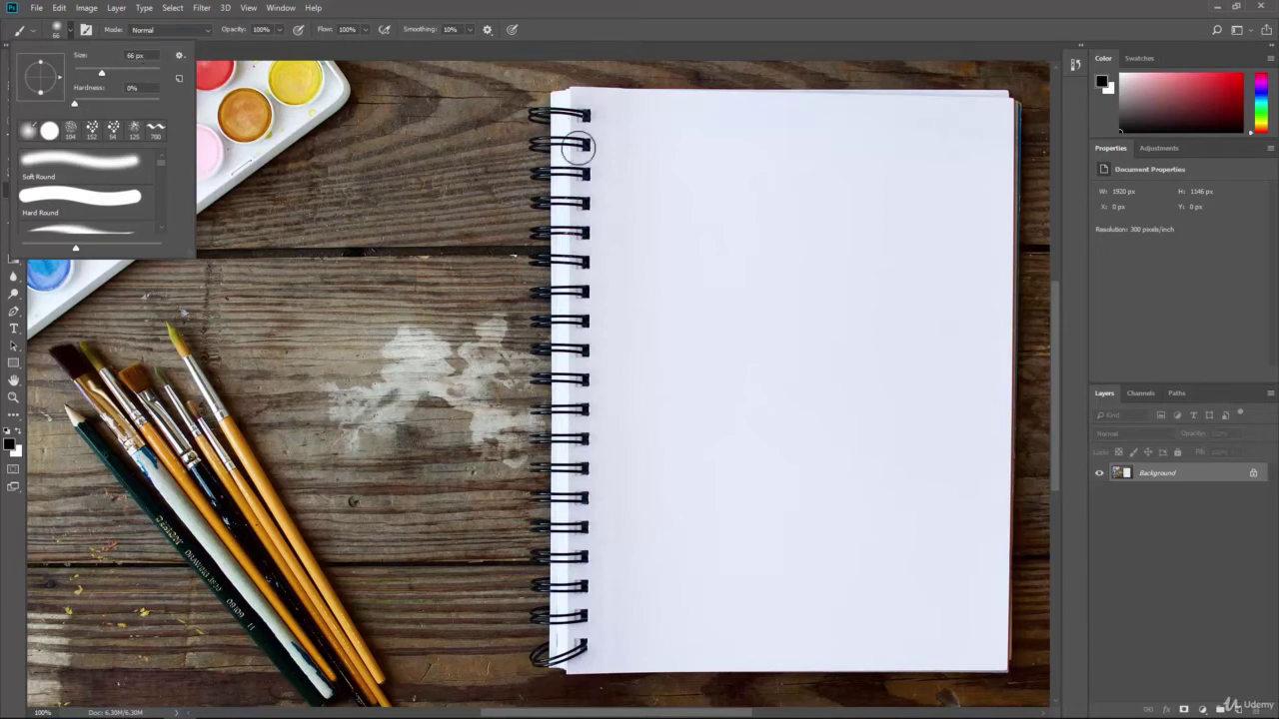
drag(103, 72, 135, 80)
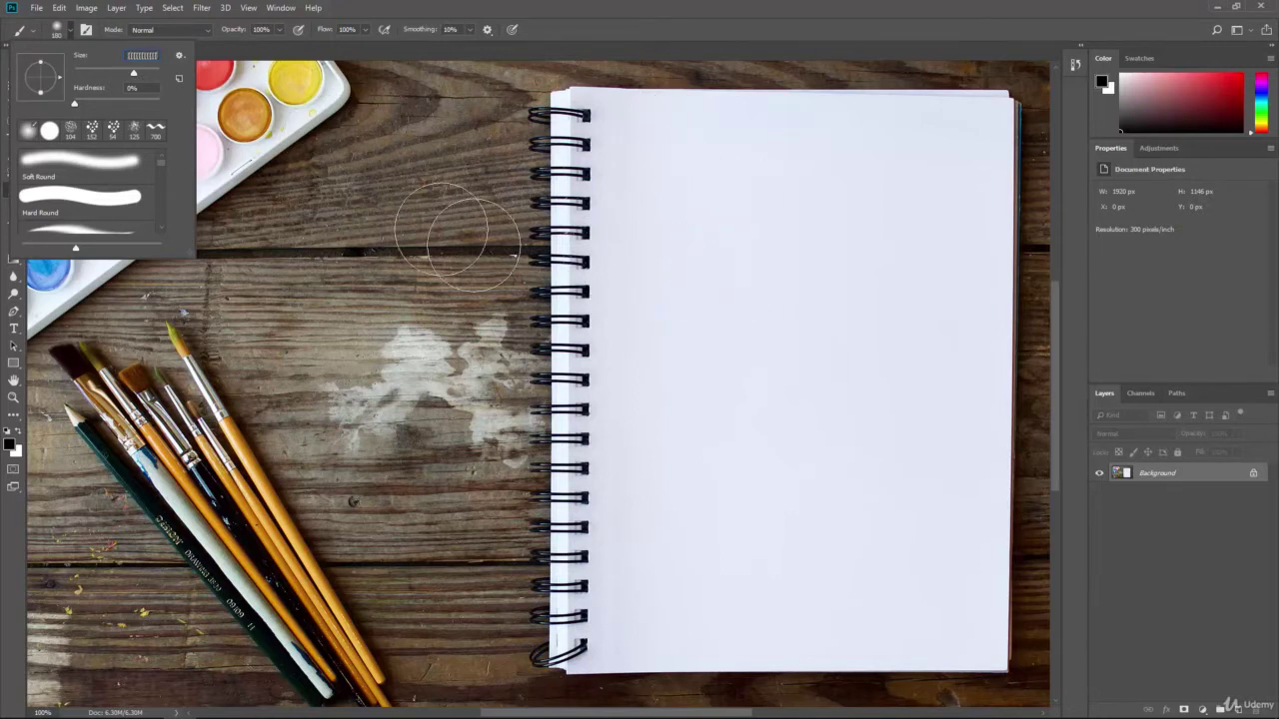
drag(134, 73, 99, 75)
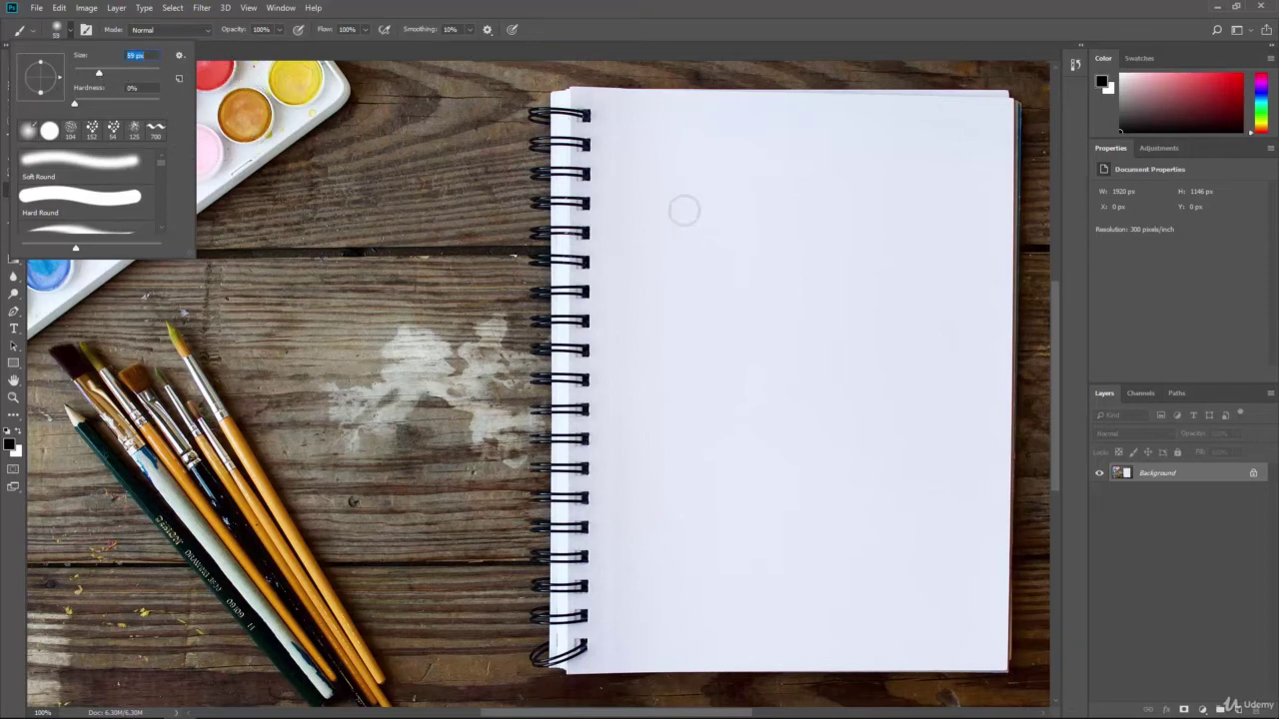
click(684, 210)
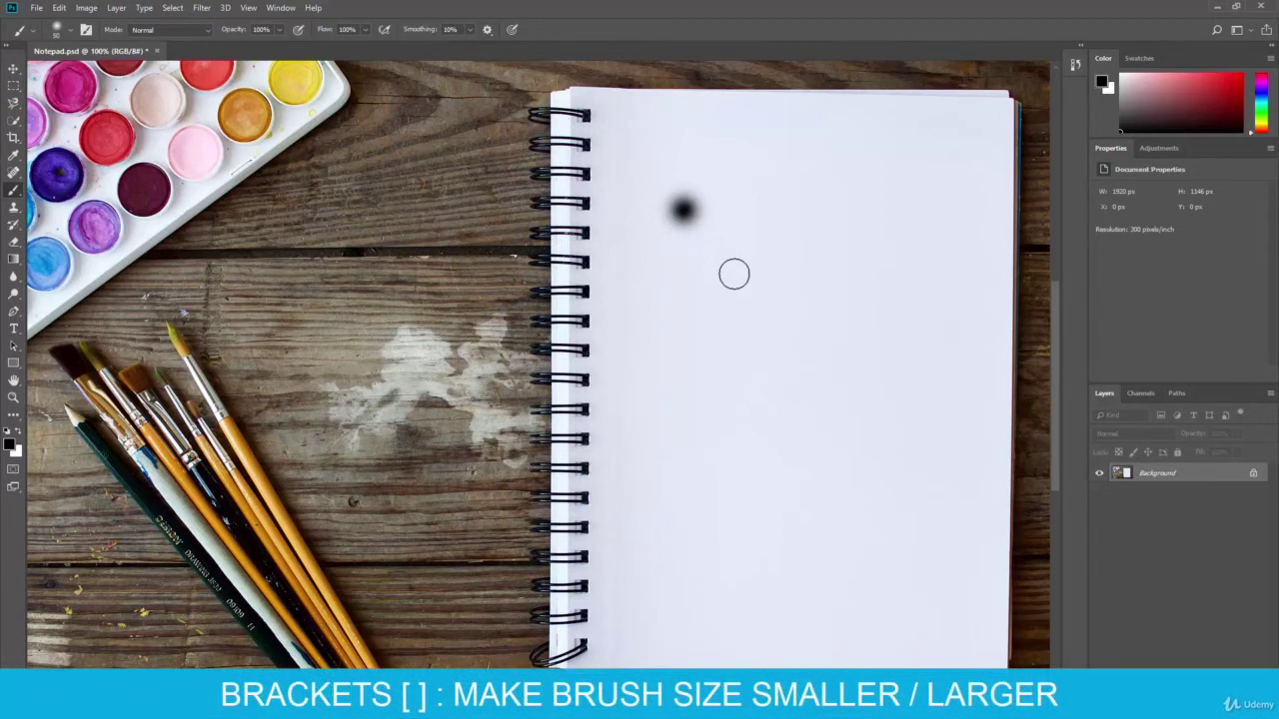
Step: Enlarge the brush to 200 px and paint a large soft black blob on the page
key(bracketright)
key(bracketright)
key(bracketright)
key(bracketright)
key(bracketright)
key(bracketright)
key(bracketright)
key(bracketright)
key(bracketright)
key(bracketright)
key(bracketleft)
key(bracketleft)
key(bracketleft)
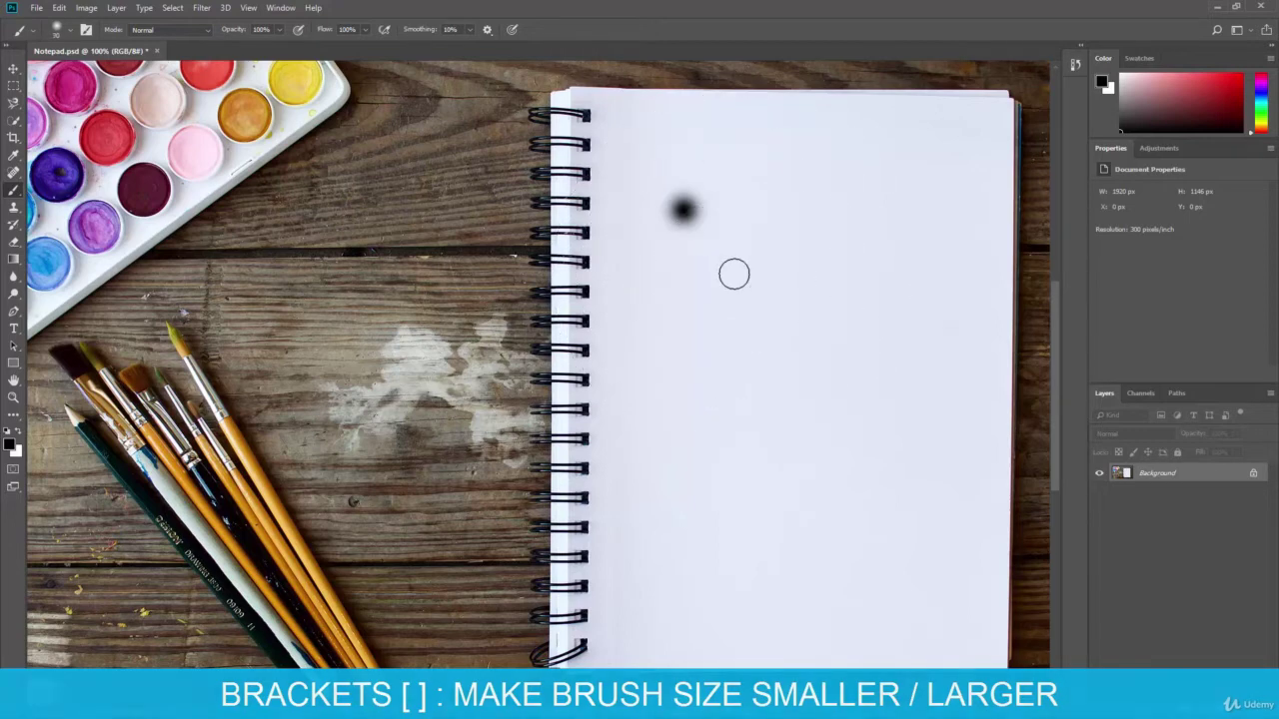
key(bracketright)
key(bracketright)
key(bracketright)
key(bracketright)
key(bracketright)
key(bracketright)
key(bracketleft)
key(bracketleft)
key(bracketleft)
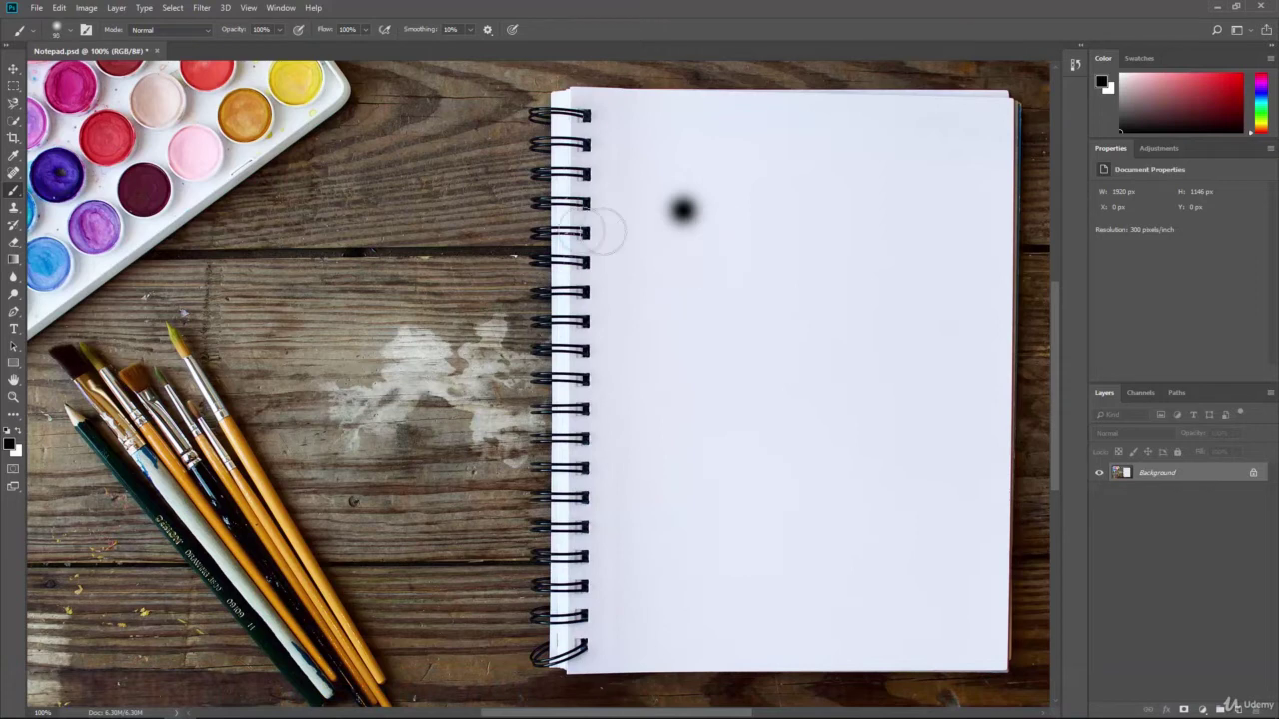
key(bracketright)
key(bracketright)
key(bracketleft)
key(bracketleft)
drag(780, 300, 757, 345)
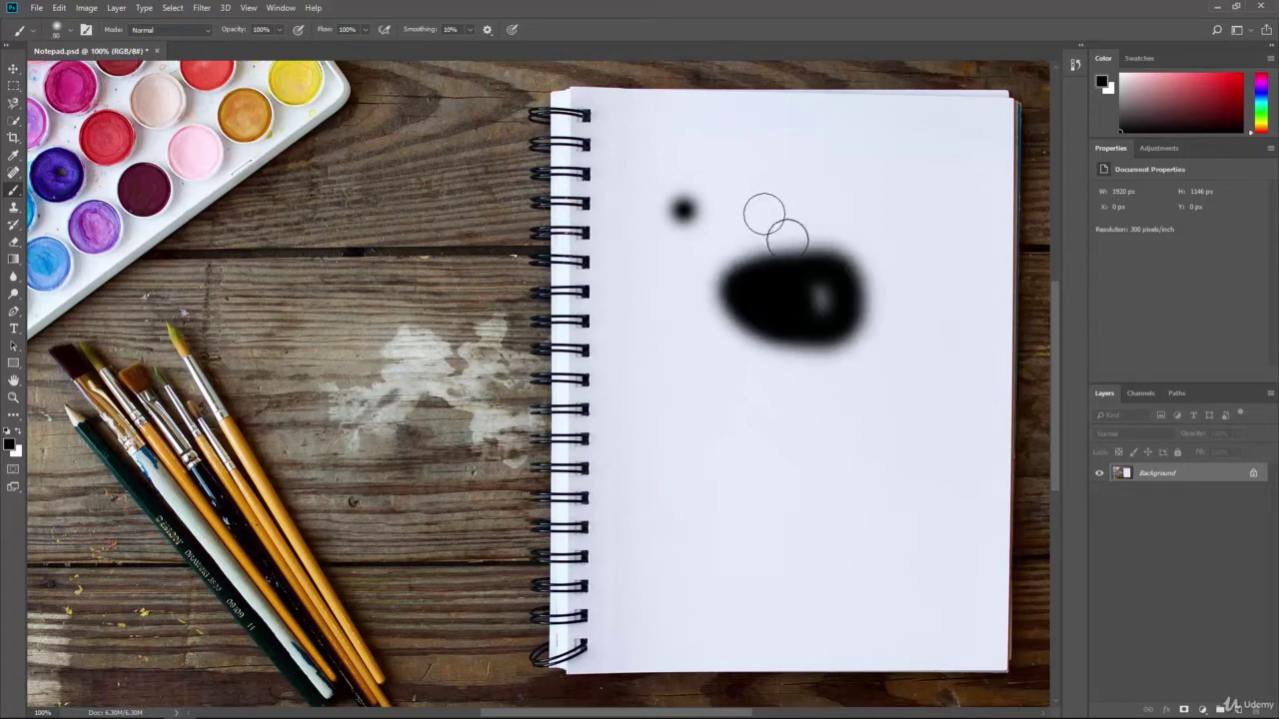
drag(781, 419, 742, 405)
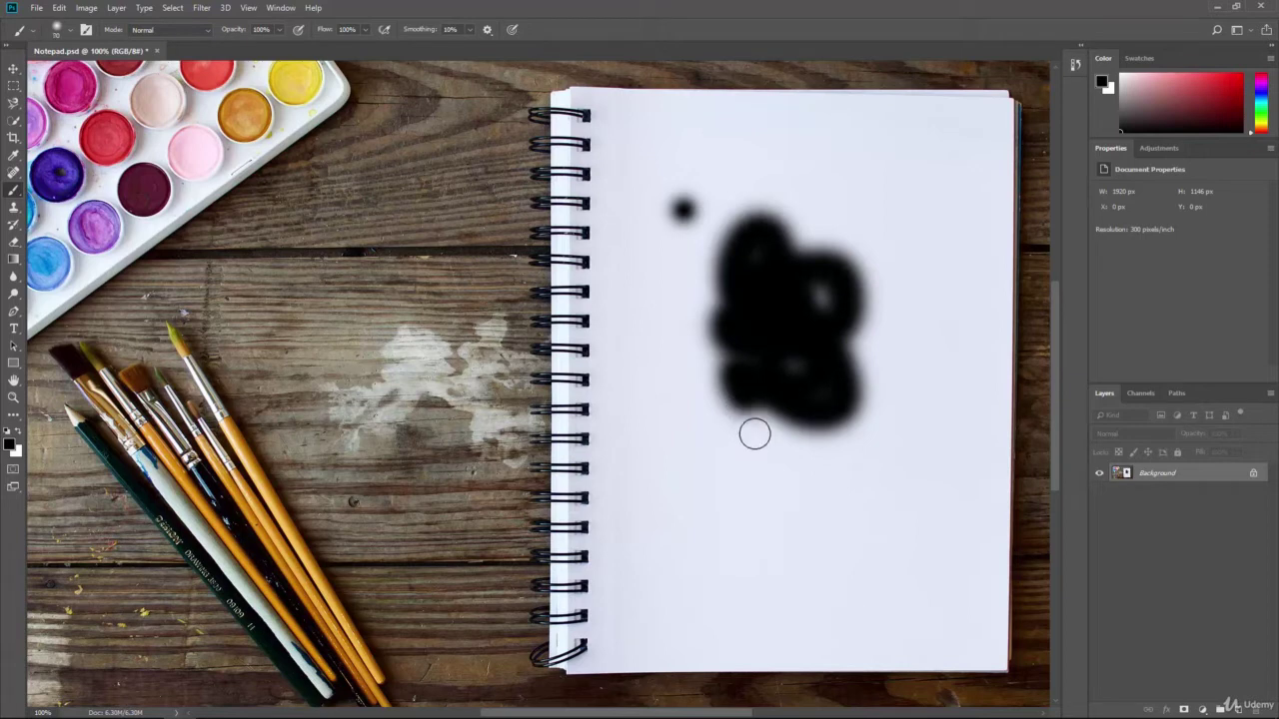
Step: Halve the brush size, add a thin curved stroke, then undo all the brushwork
key(bracketleft)
key(bracketleft)
key(bracketleft)
key(bracketleft)
key(bracketleft)
drag(756, 506, 796, 580)
drag(876, 544, 881, 409)
key(ctrl+z)
key(ctrl+z)
key(ctrl+z)
key(ctrl+z)
key(ctrl+z)
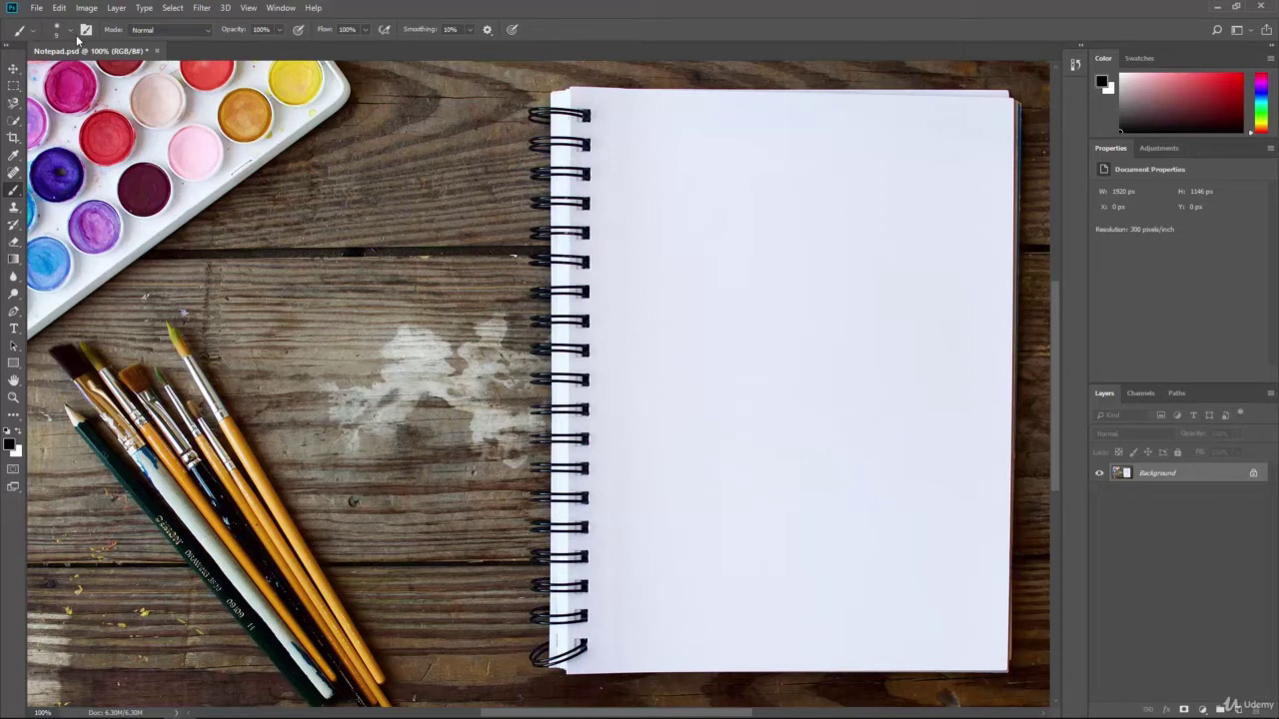
Step: Make the brush larger and hard-edged, then paint a hard black hook stroke
click(60, 30)
drag(78, 75, 95, 78)
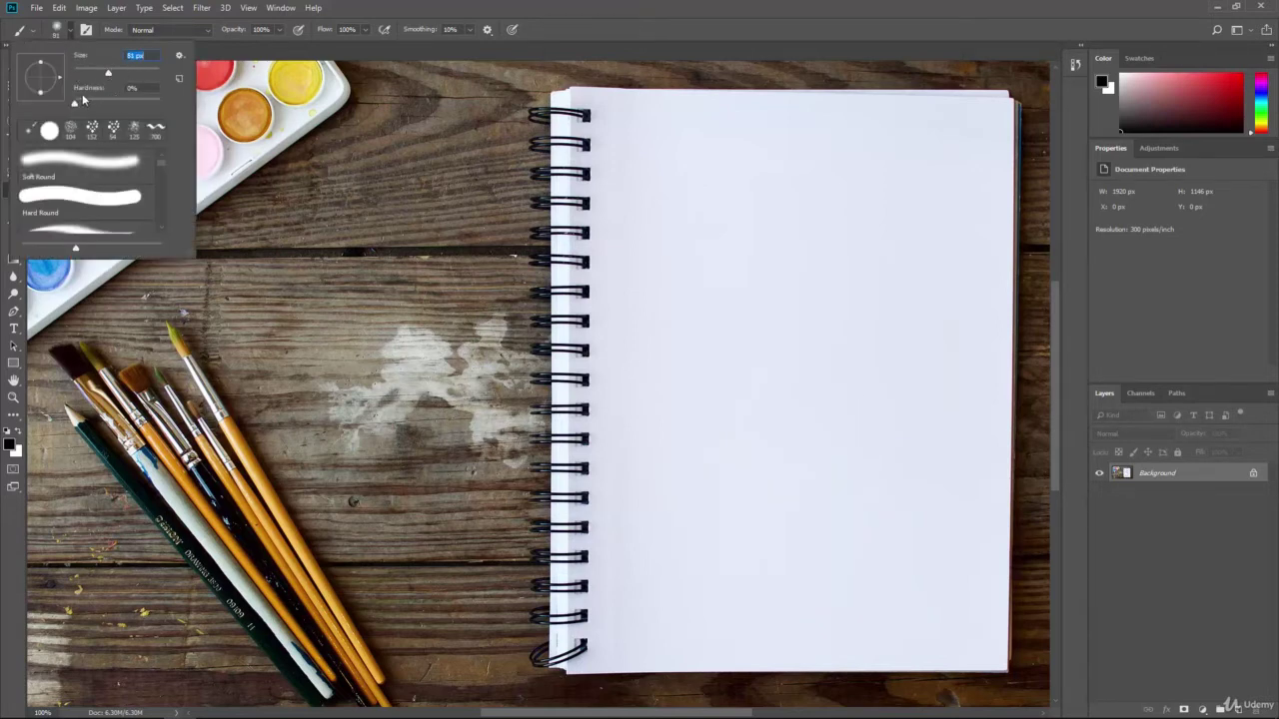
drag(74, 104, 130, 104)
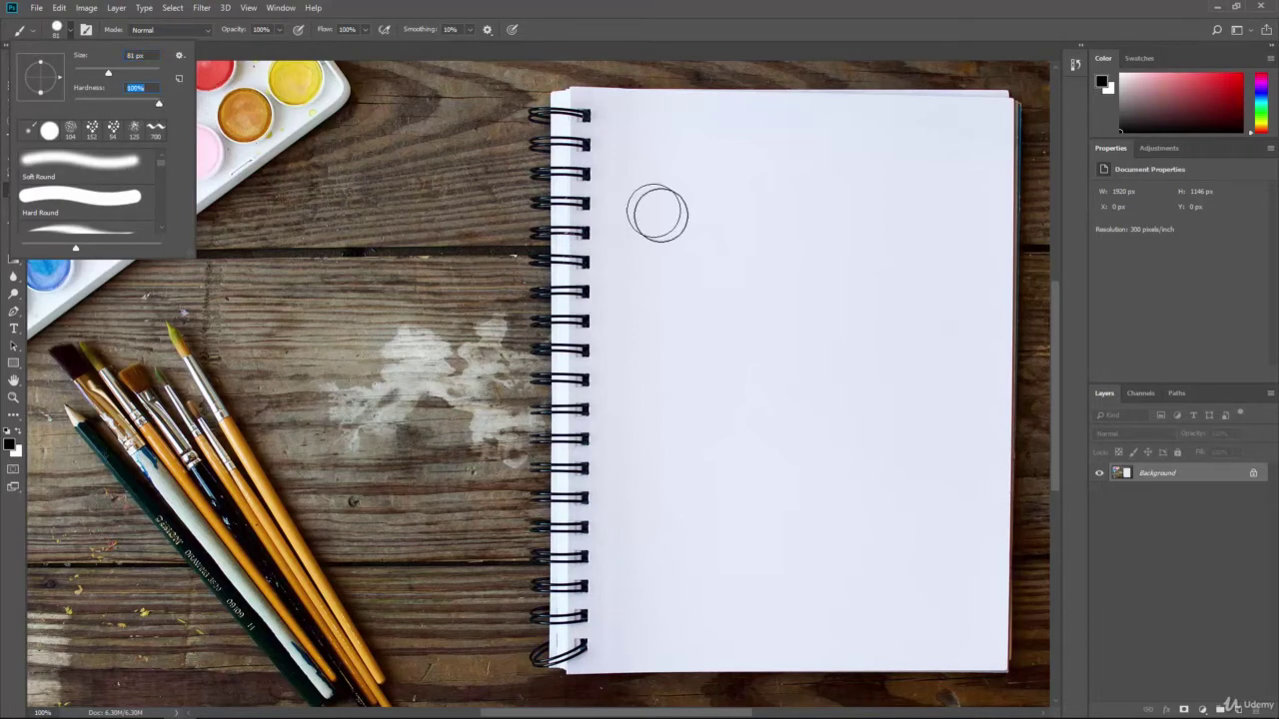
click(700, 235)
drag(736, 243, 769, 254)
mouse_move(787, 304)
mouse_down()
mouse_move(686, 380)
mouse_move(714, 334)
mouse_up()
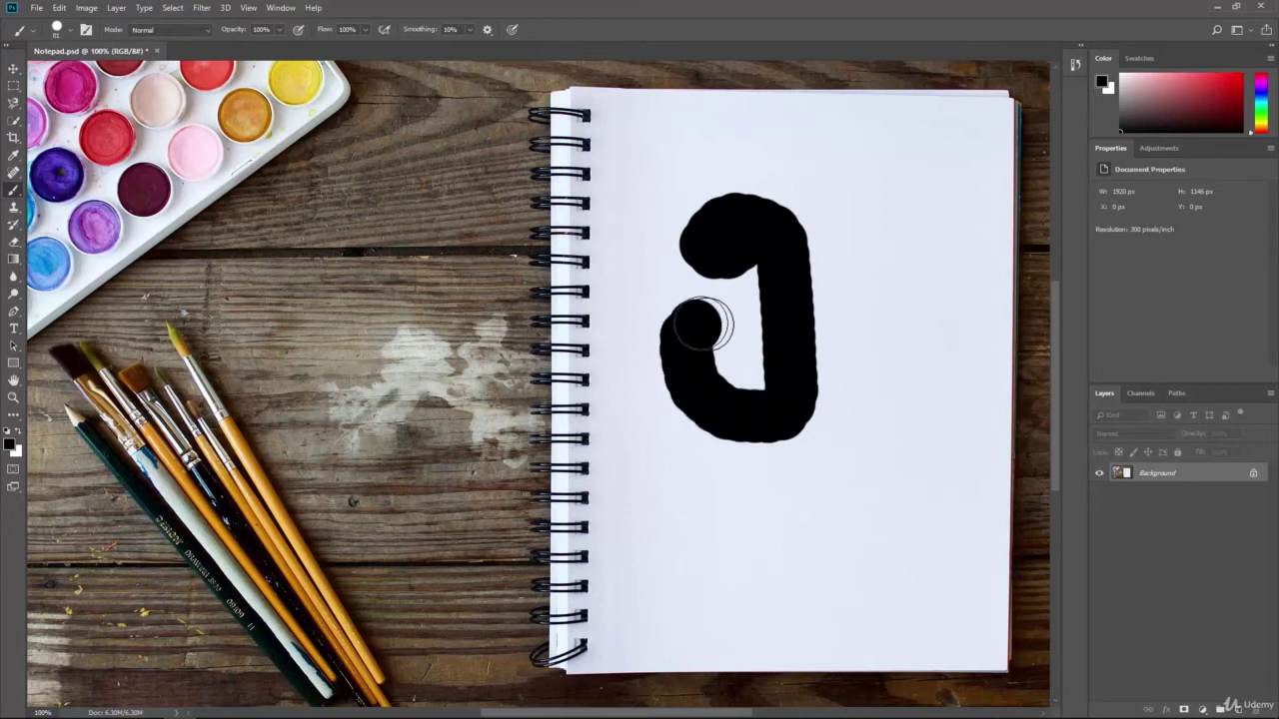
Step: Soften the brush edges, paint a soft stroke beside the hook, then undo
click(70, 30)
drag(160, 107, 46, 107)
click(834, 198)
drag(835, 199, 874, 470)
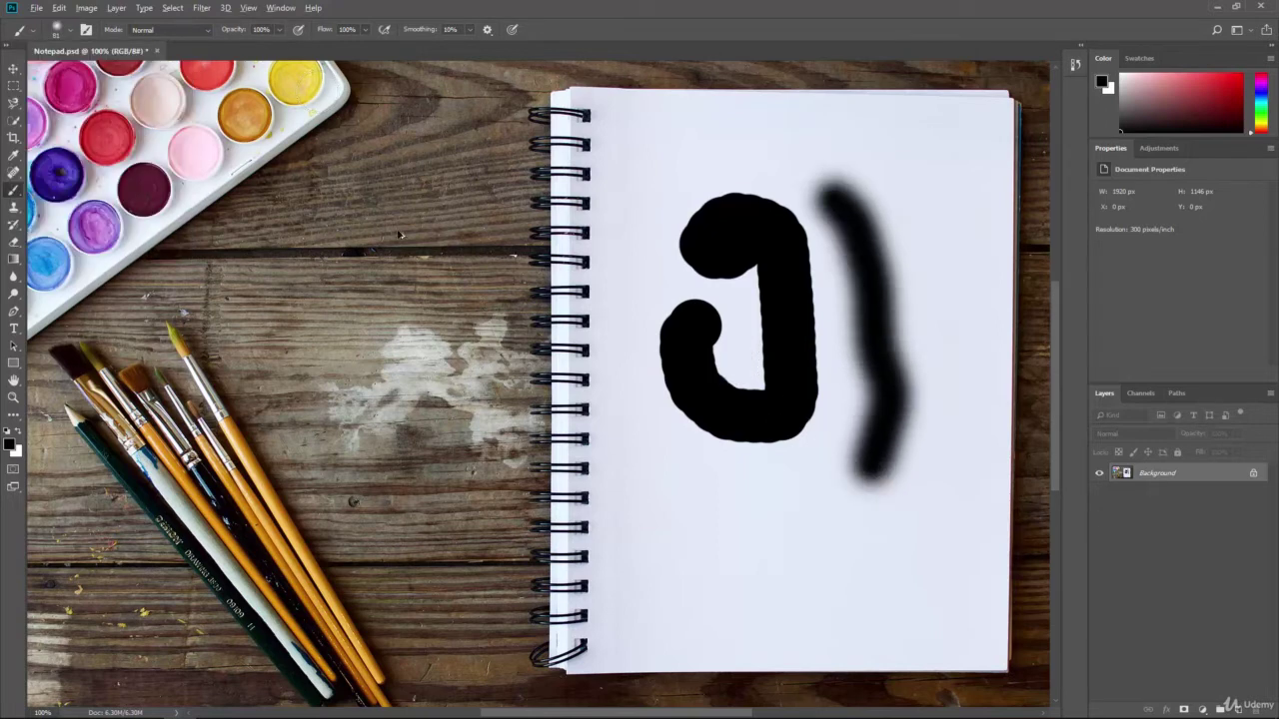
key(ctrl+z)
key(ctrl+z)
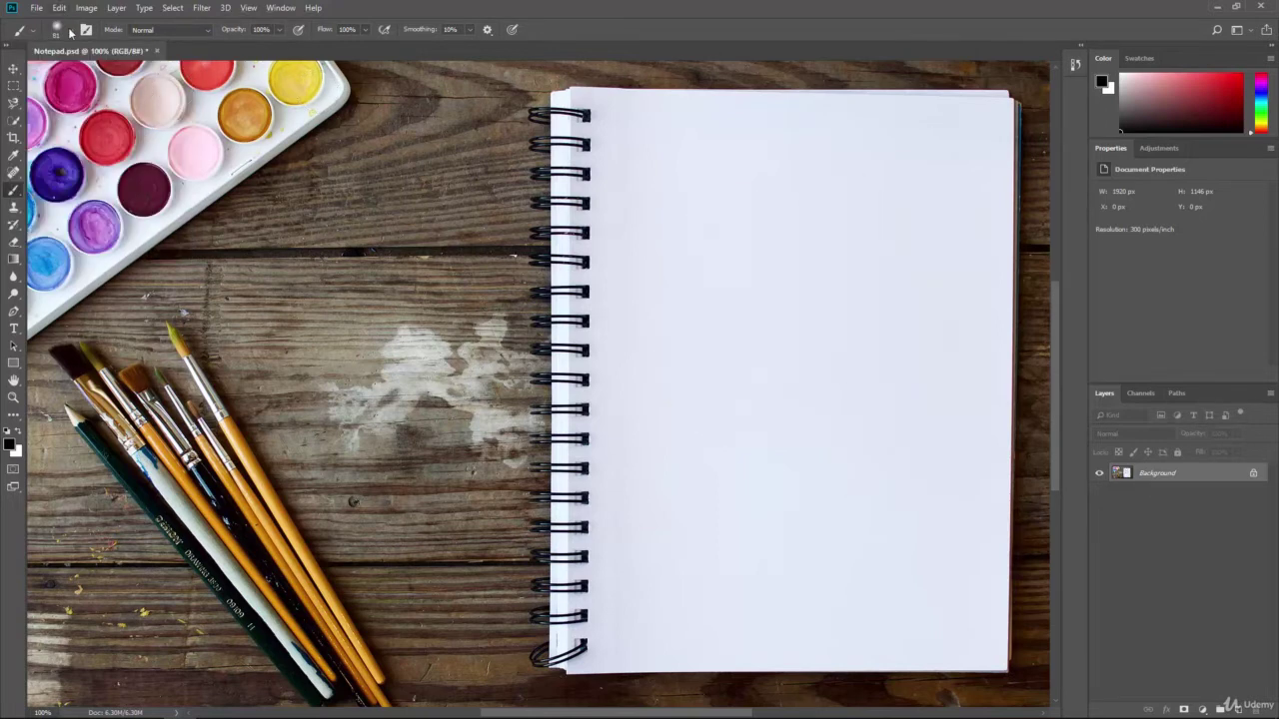
Step: Choose the Round Blunt Medium Stiff bristle brush preset
click(70, 31)
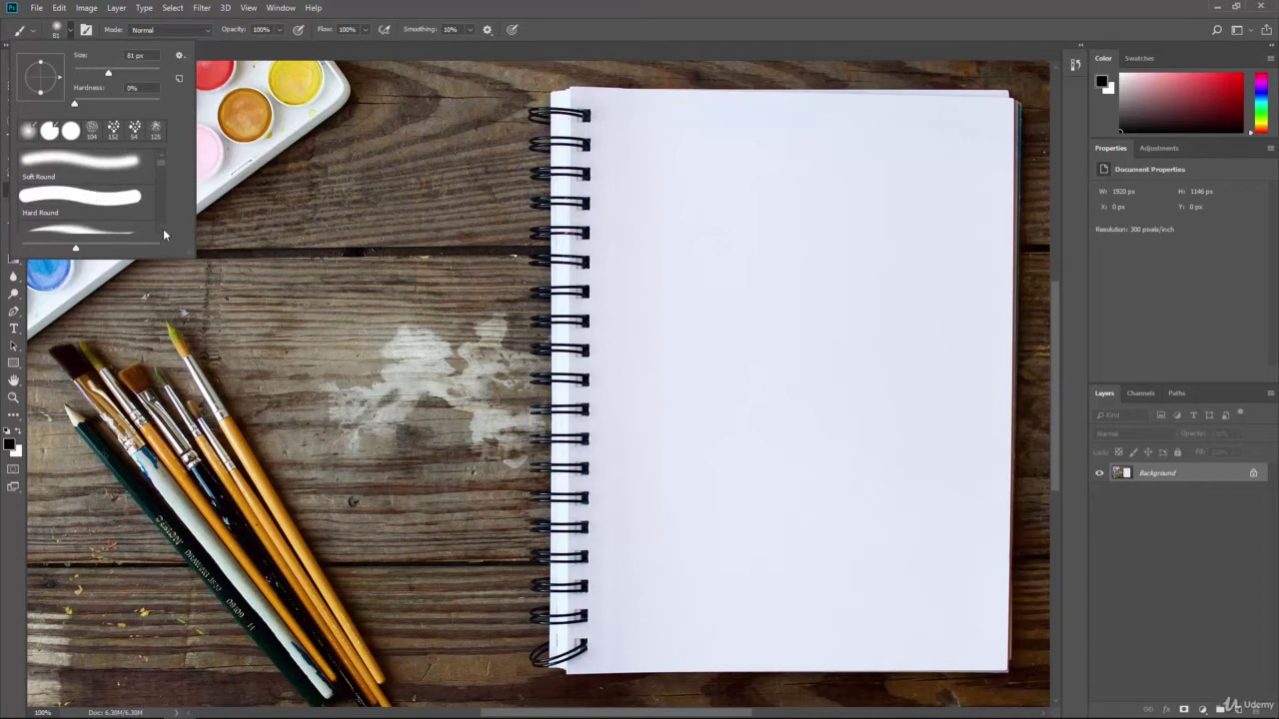
scroll(160, 227, down, 1)
scroll(159, 226, down, 1)
scroll(159, 225, down, 2)
scroll(160, 228, down, 1)
scroll(160, 228, down, 1)
scroll(161, 228, down, 1)
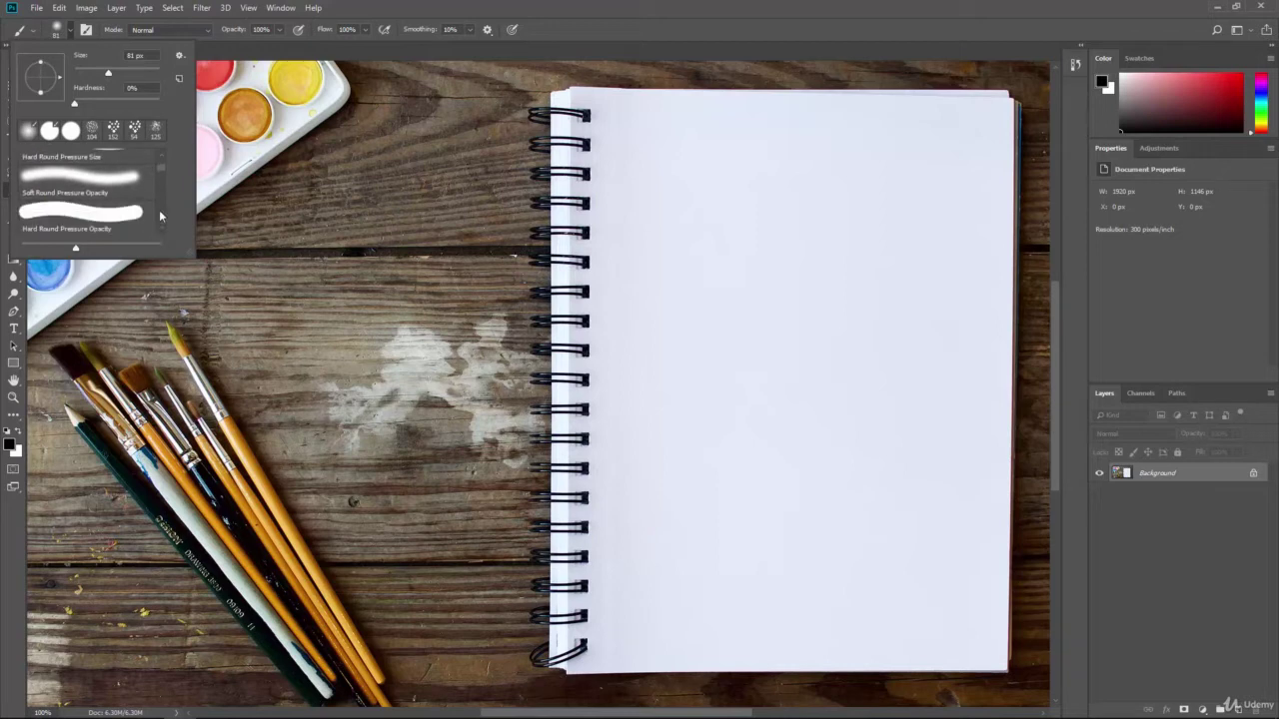
scroll(159, 210, down, 1)
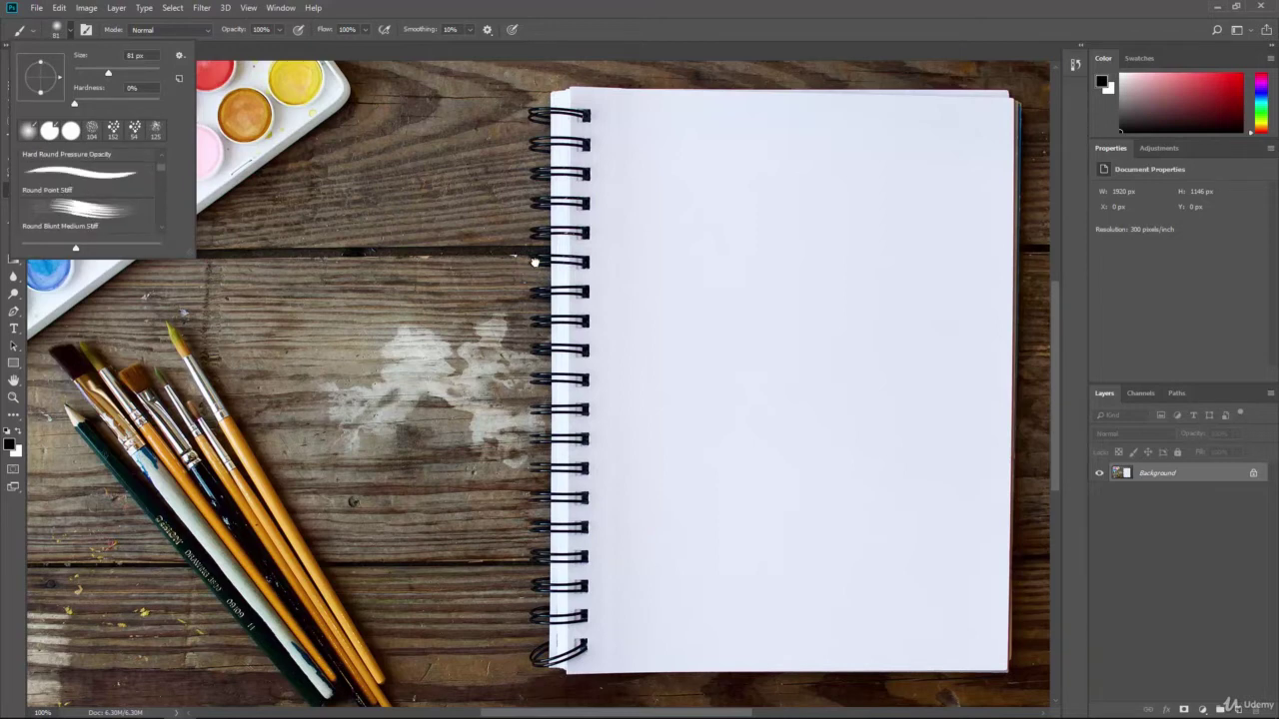
click(70, 213)
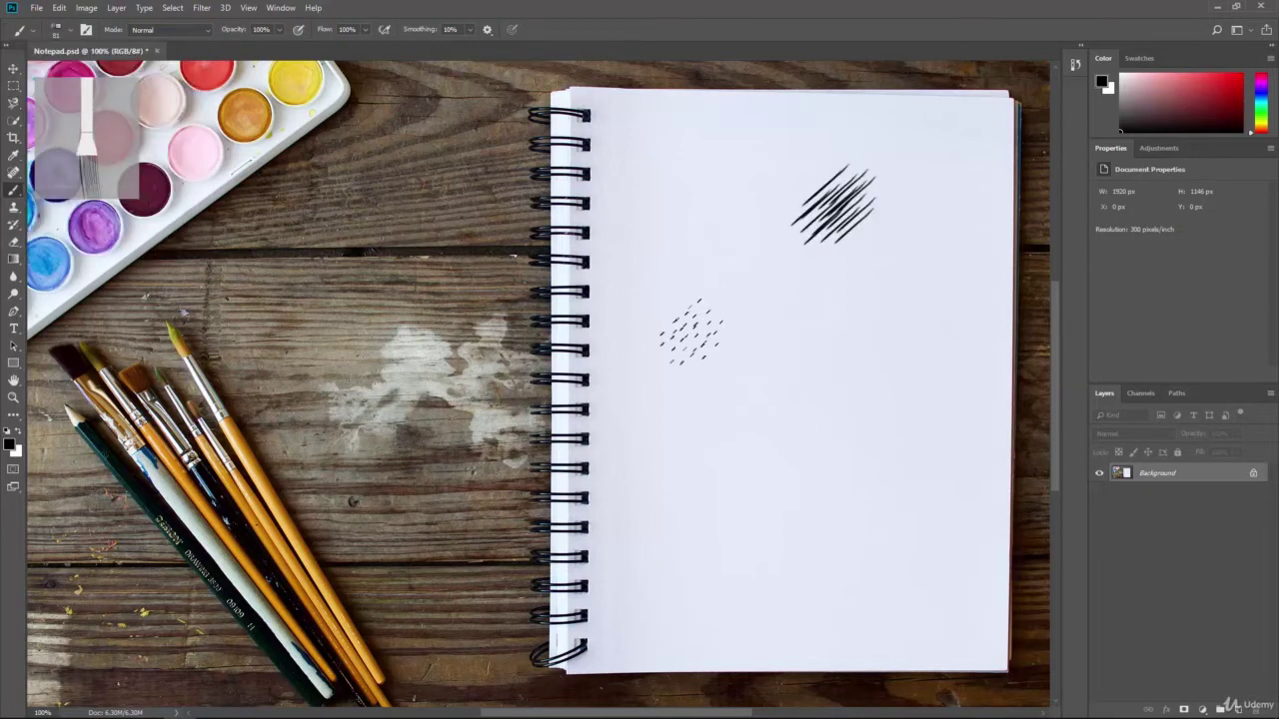
Step: Paint two diagonal bristle strokes across the page, then undo both
drag(869, 178, 648, 378)
drag(974, 271, 656, 483)
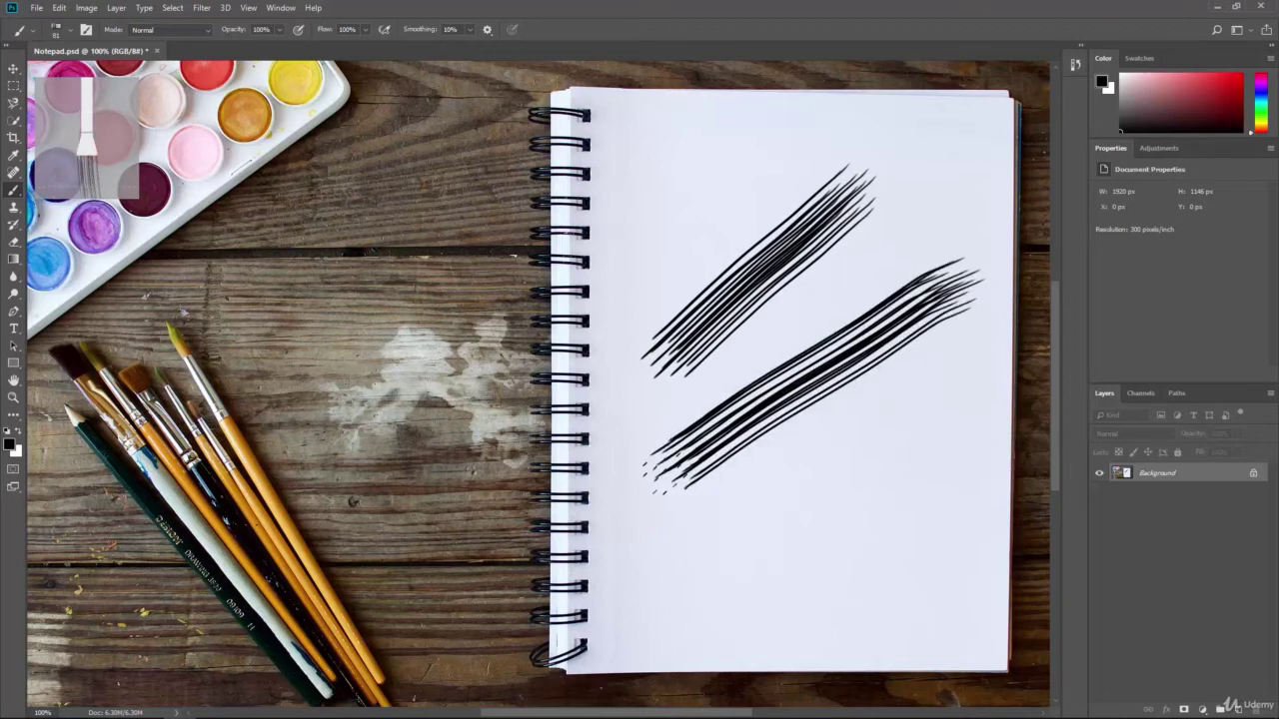
key(ctrl+z)
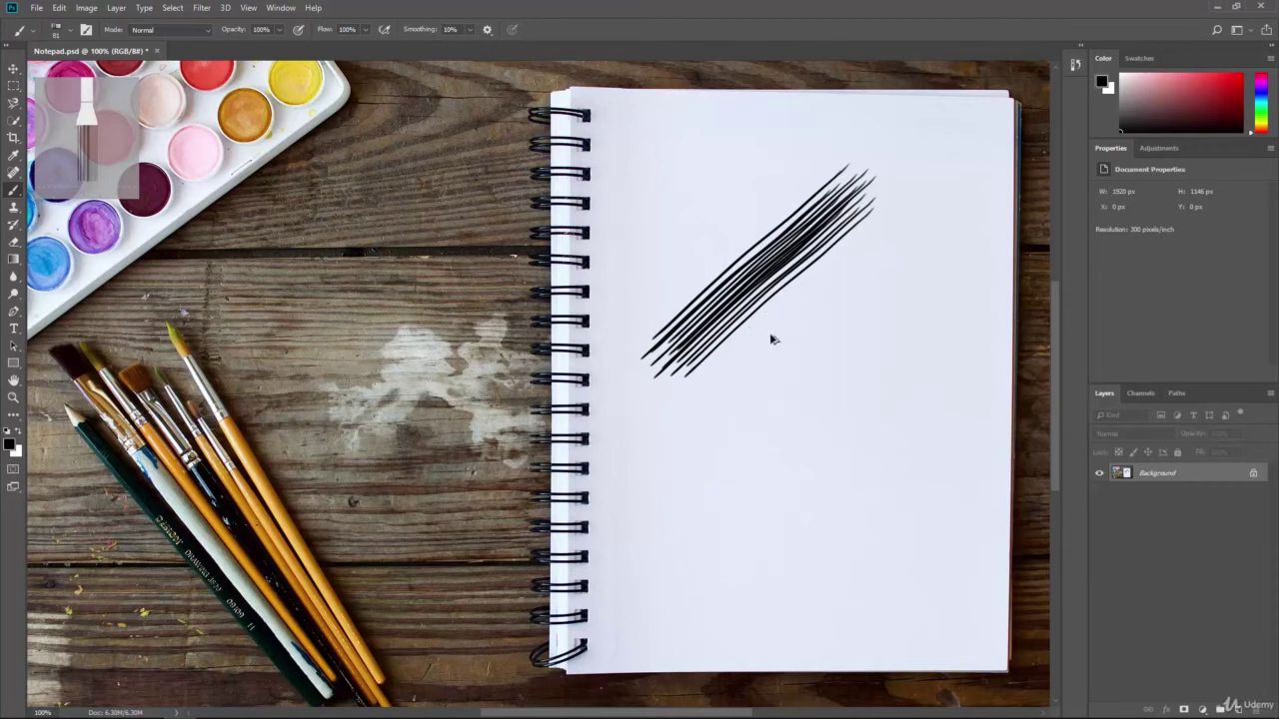
key(ctrl+z)
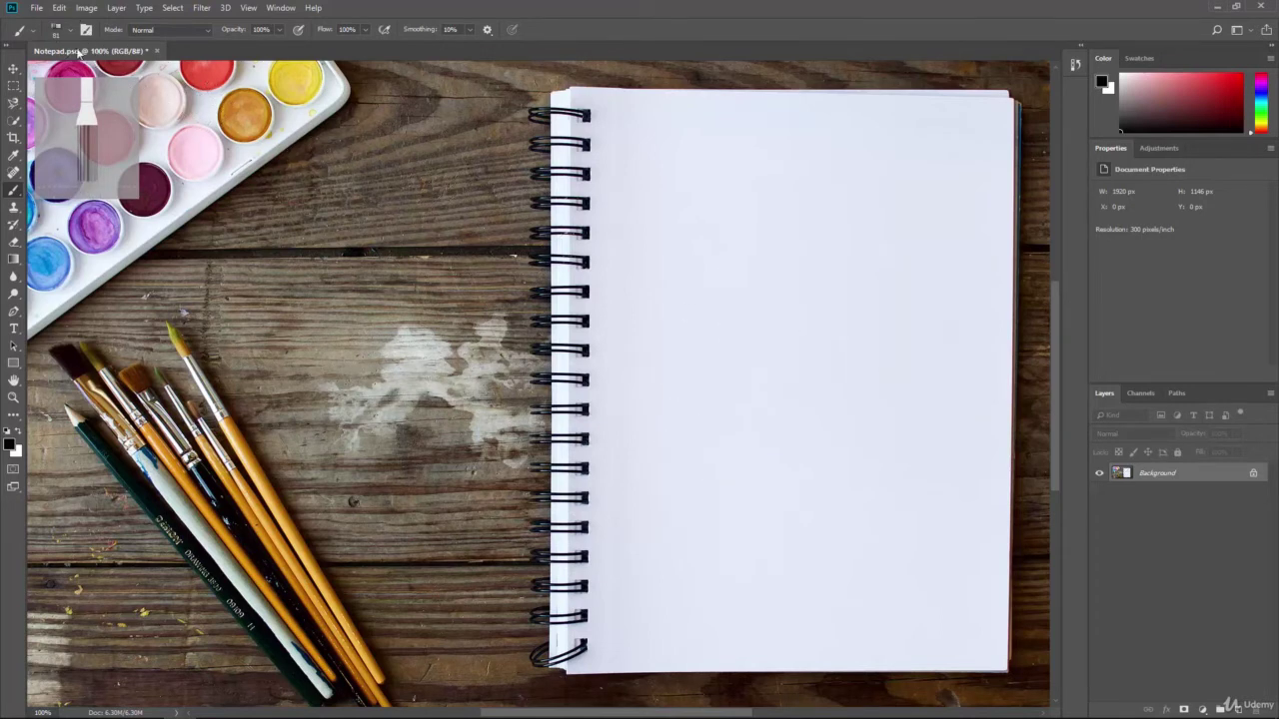
Step: Paint Scattered Maple Leaves brush marks down the page, then undo them
click(71, 36)
scroll(135, 190, down, 1)
scroll(135, 190, down, 1)
scroll(135, 190, down, 1)
scroll(135, 190, down, 1)
scroll(135, 190, down, 1)
scroll(134, 190, down, 1)
scroll(135, 190, down, 1)
scroll(135, 190, down, 1)
scroll(135, 190, down, 1)
scroll(135, 190, down, 1)
scroll(135, 190, down, 1)
scroll(135, 189, down, 1)
scroll(135, 190, down, 1)
scroll(135, 190, down, 2)
scroll(135, 190, down, 1)
scroll(135, 190, down, 1)
scroll(135, 190, down, 1)
scroll(135, 190, down, 1)
scroll(135, 190, down, 1)
scroll(135, 190, down, 1)
scroll(135, 190, down, 1)
scroll(135, 190, down, 1)
scroll(135, 190, down, 1)
scroll(135, 190, down, 2)
scroll(135, 189, down, 1)
scroll(160, 215, down, 1)
scroll(160, 214, down, 1)
scroll(160, 213, down, 1)
scroll(160, 209, down, 1)
scroll(160, 212, up, 1)
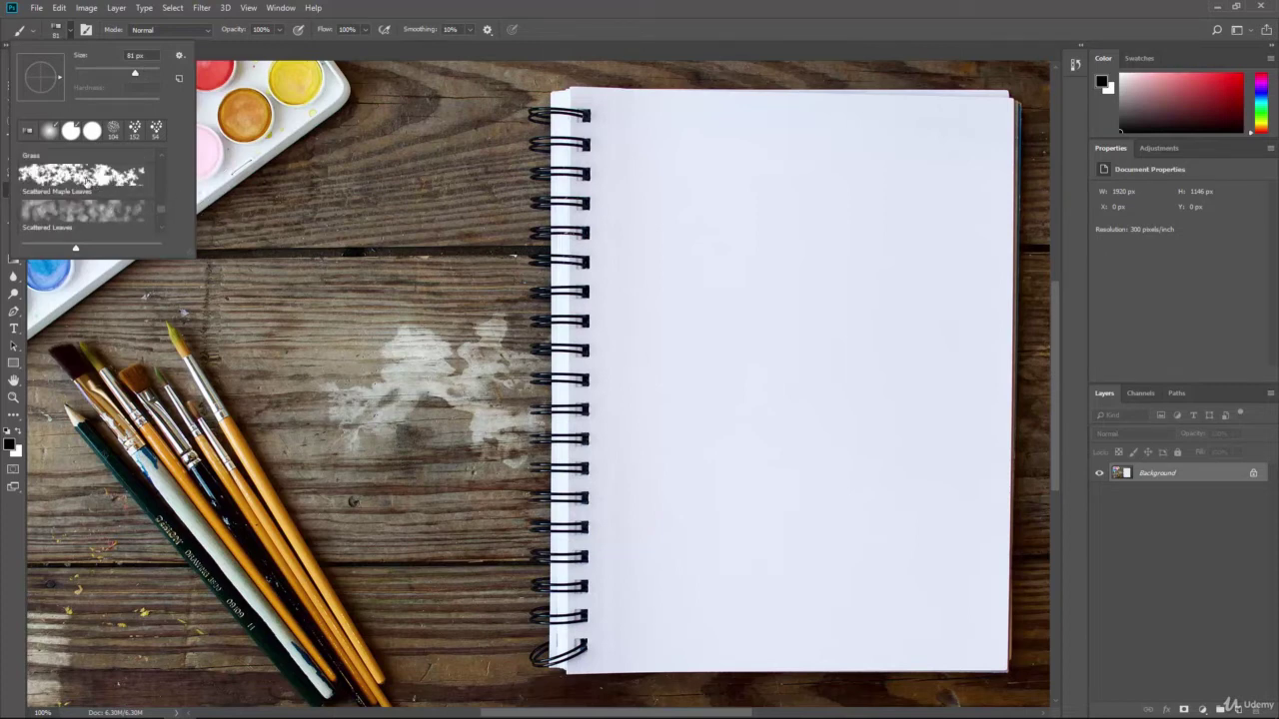
click(72, 175)
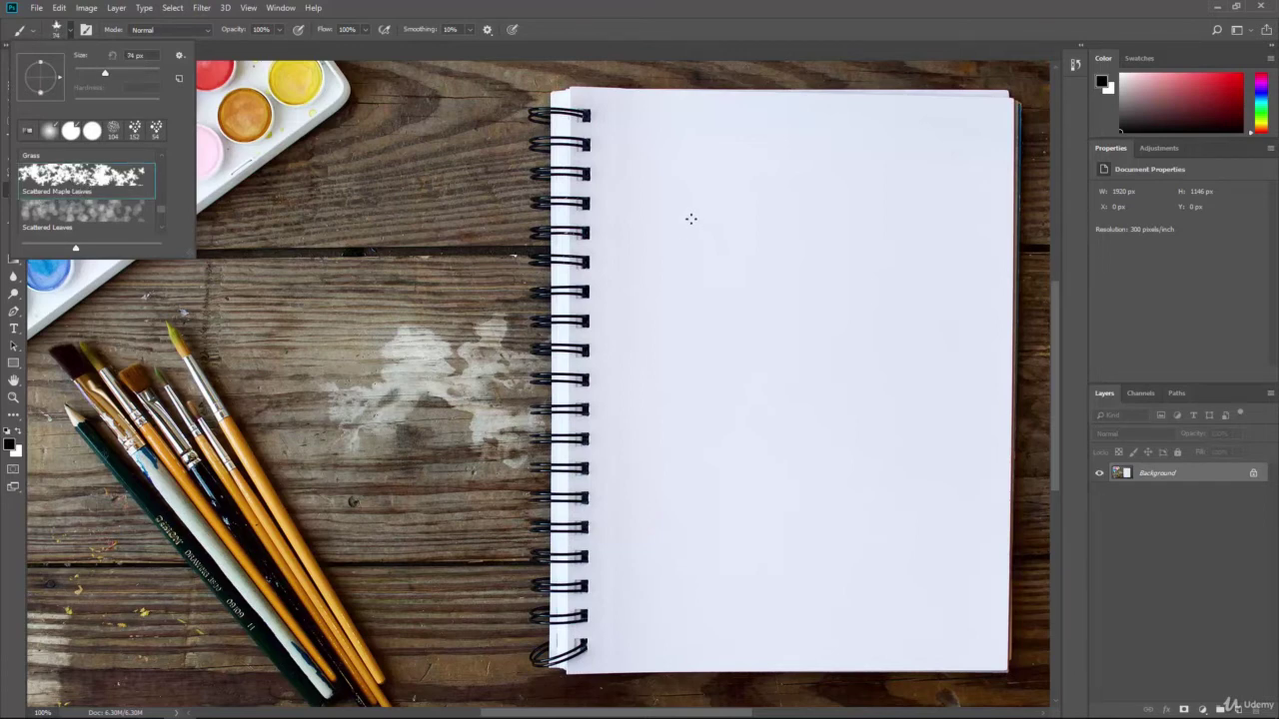
click(691, 218)
mouse_move(705, 225)
mouse_down()
mouse_move(740, 520)
mouse_move(700, 551)
mouse_up()
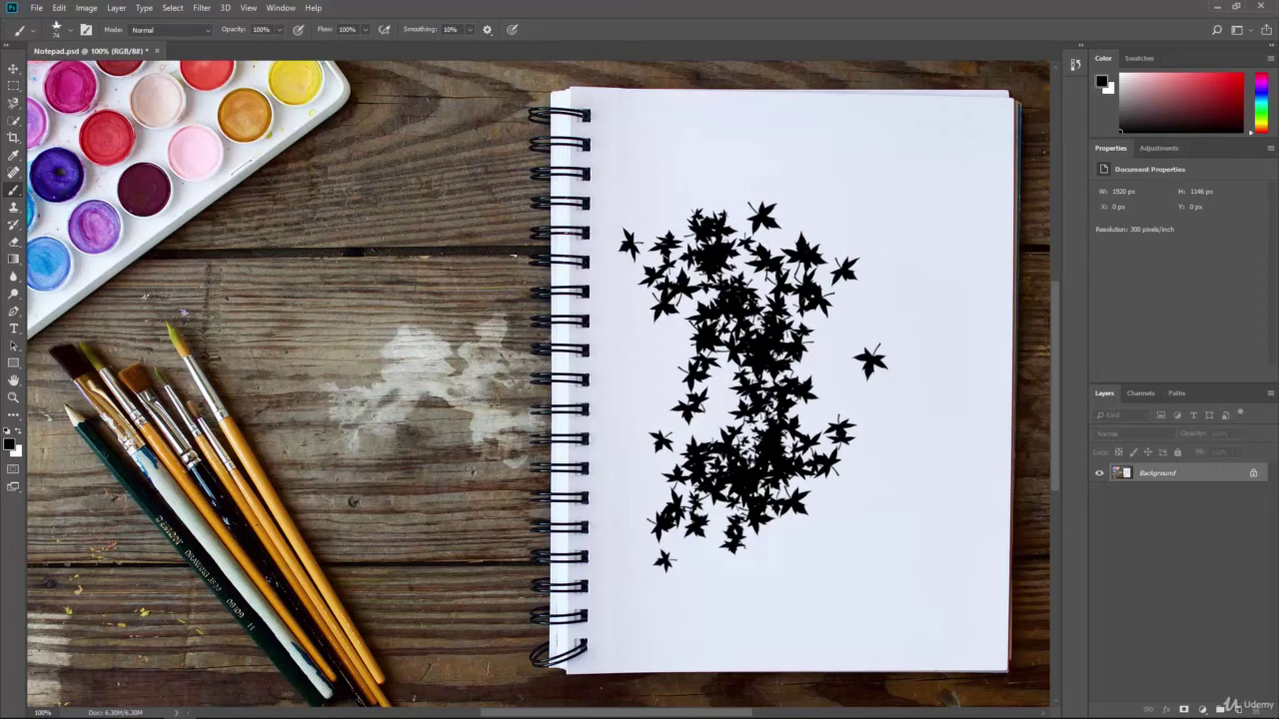
key(ctrl+z)
Step: Switch the brush back to a soft round tip at 0% hardness
click(71, 31)
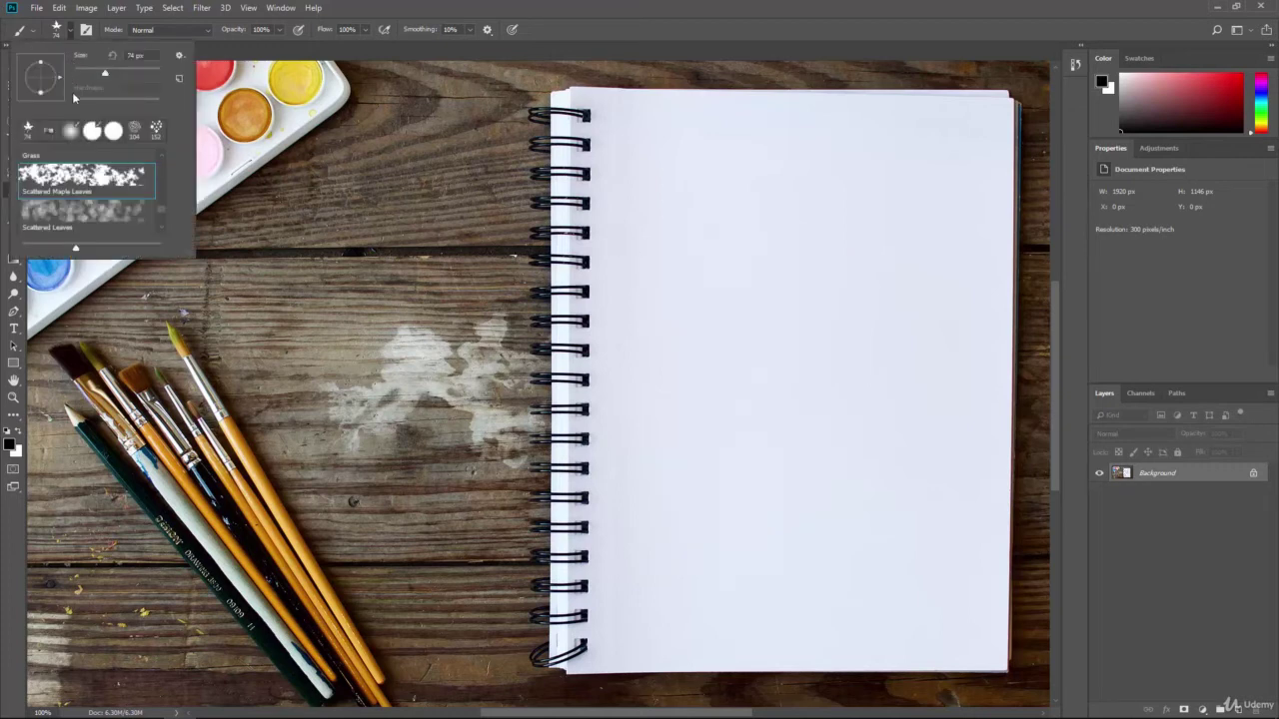
click(92, 131)
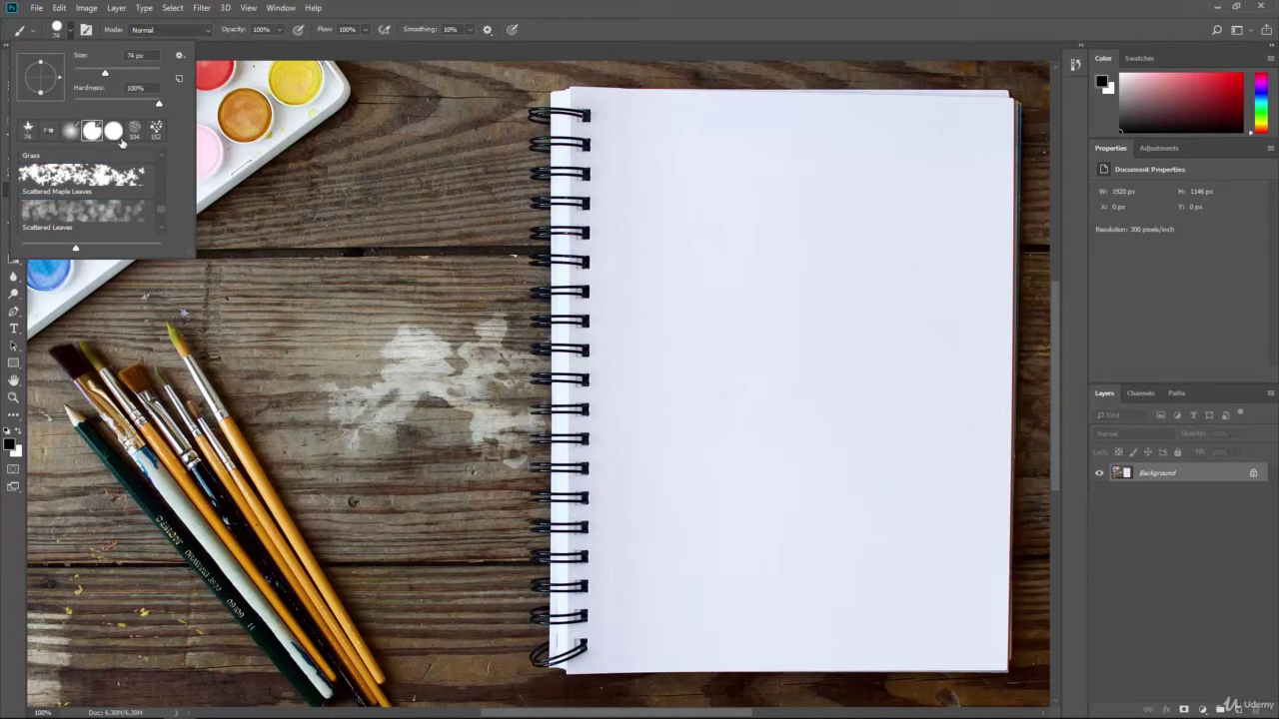
click(70, 132)
click(72, 33)
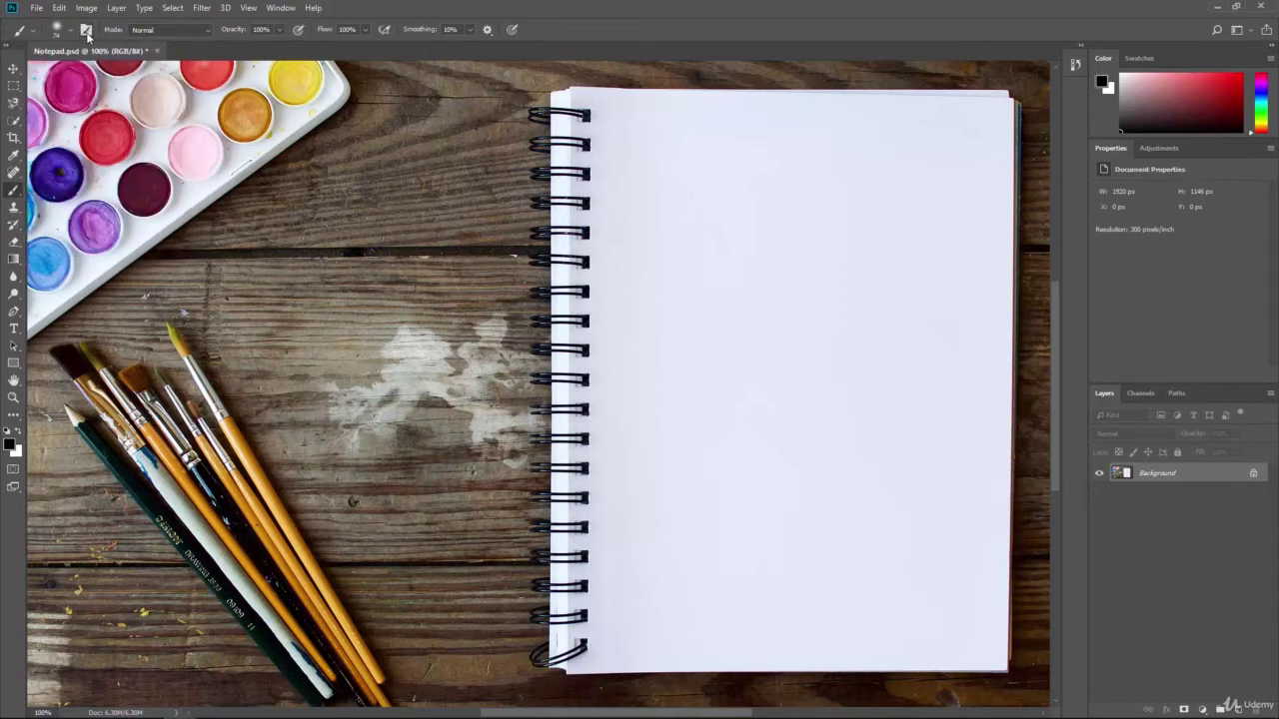
click(86, 31)
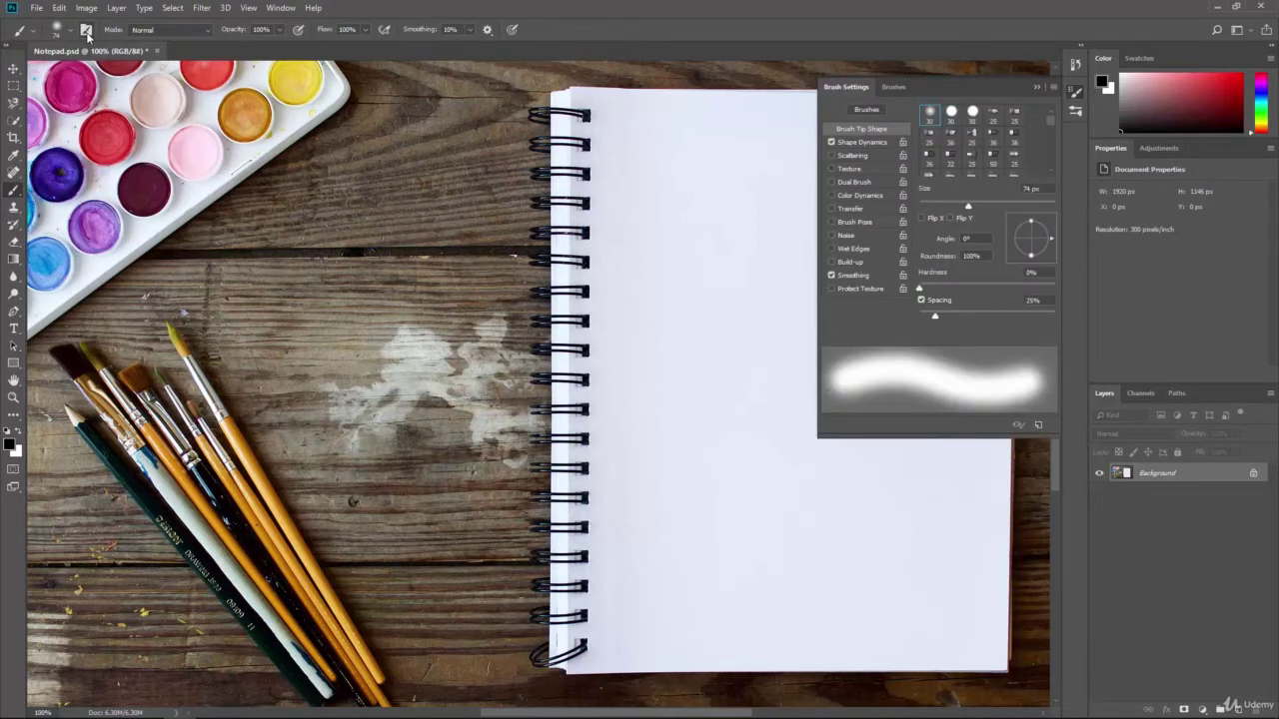
click(890, 88)
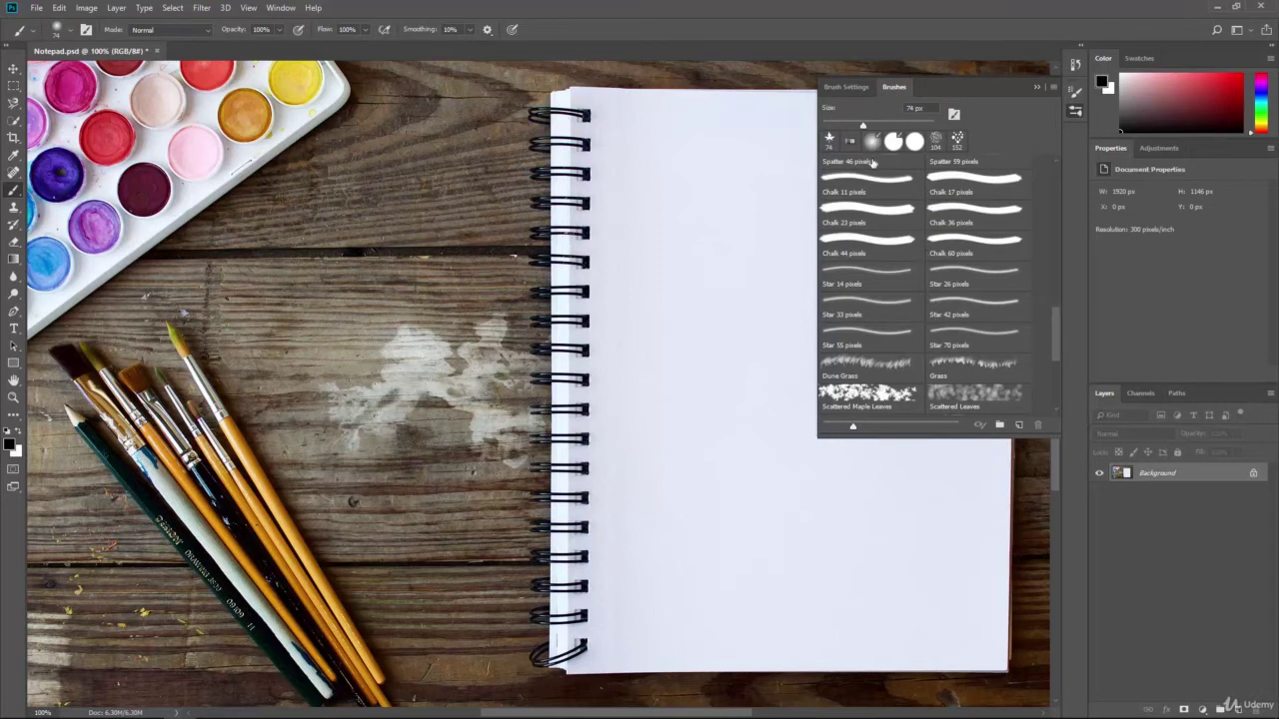
click(849, 86)
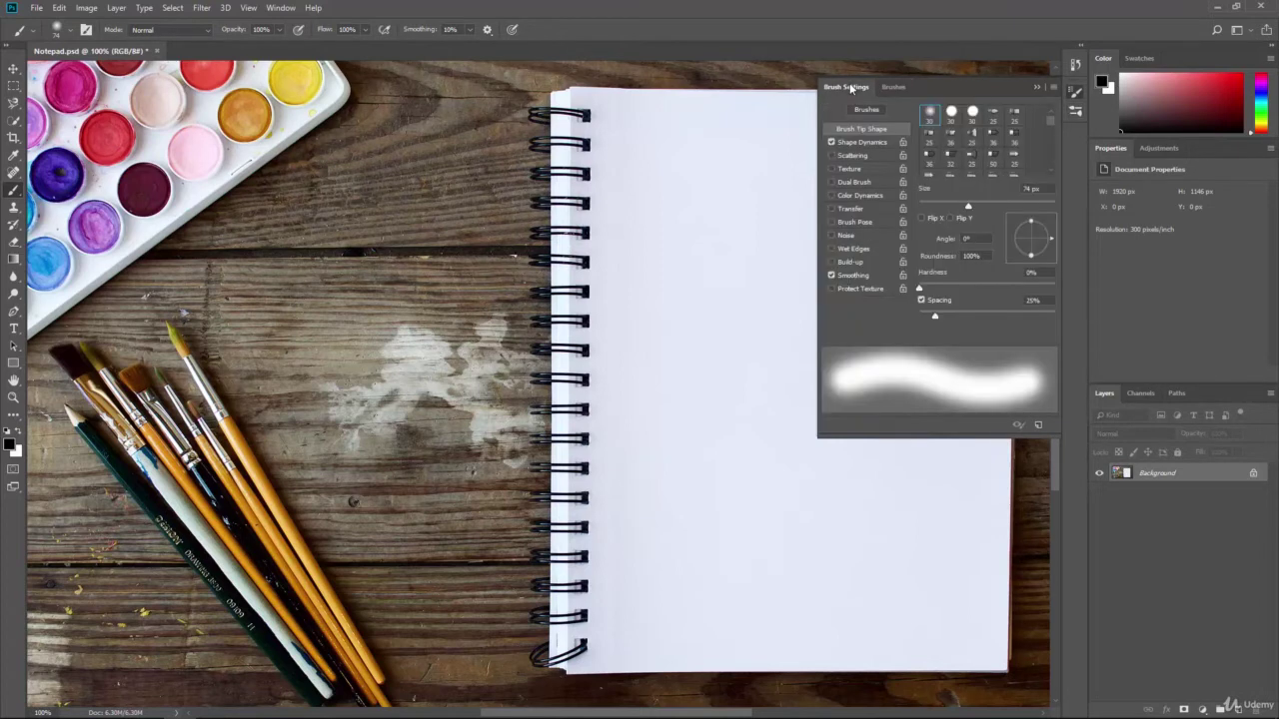
click(285, 9)
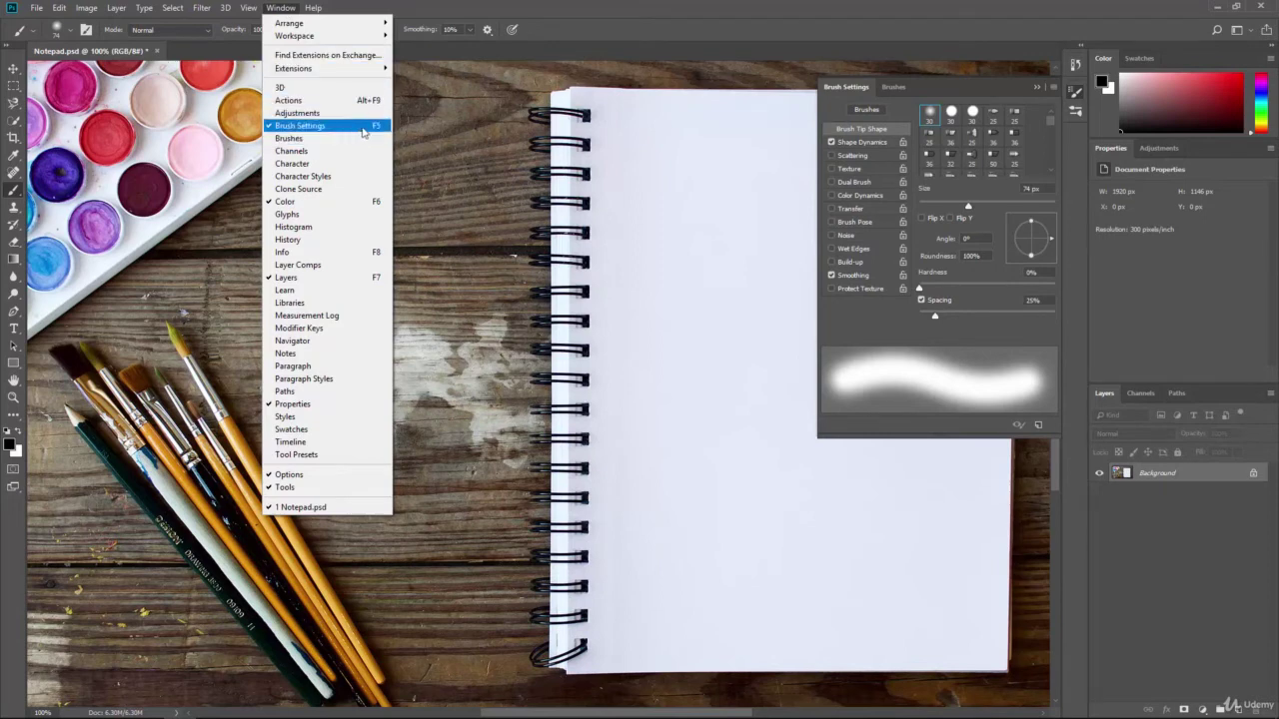
click(959, 90)
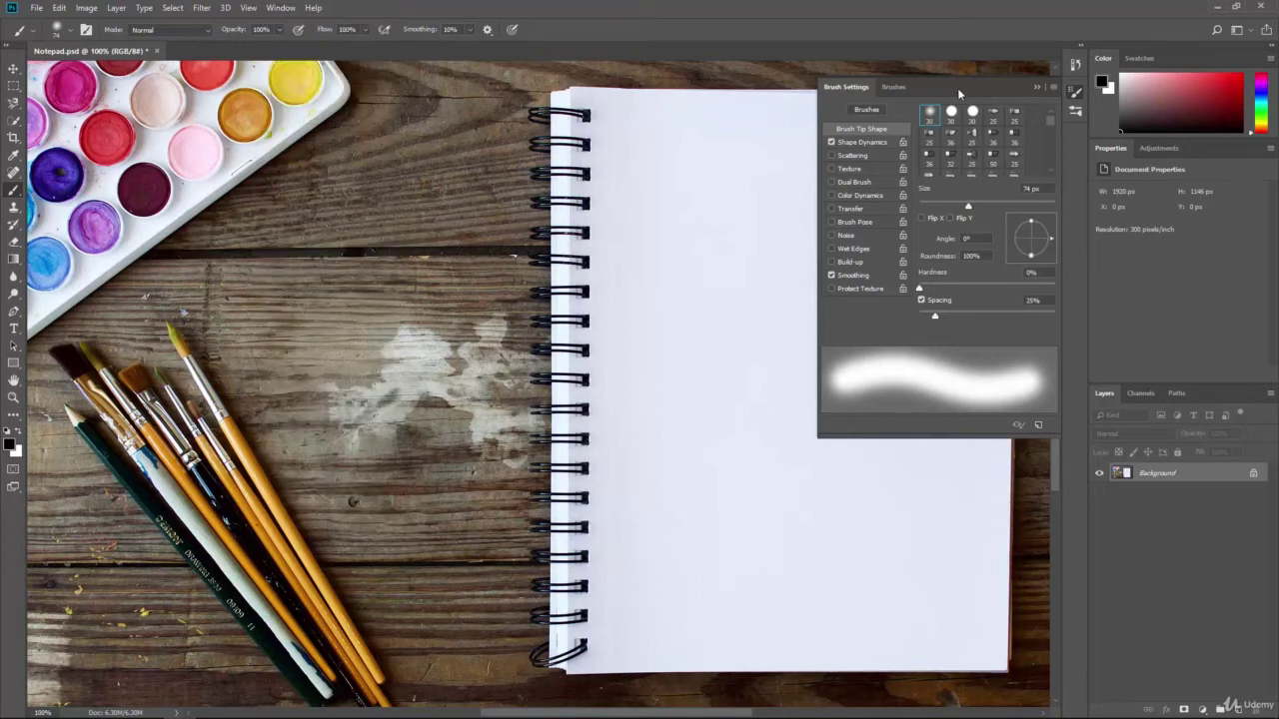
scroll(1012, 157, down, 2)
scroll(1011, 158, down, 2)
scroll(1011, 158, down, 2)
scroll(1011, 158, down, 2)
scroll(1011, 158, down, 2)
scroll(1011, 158, down, 1)
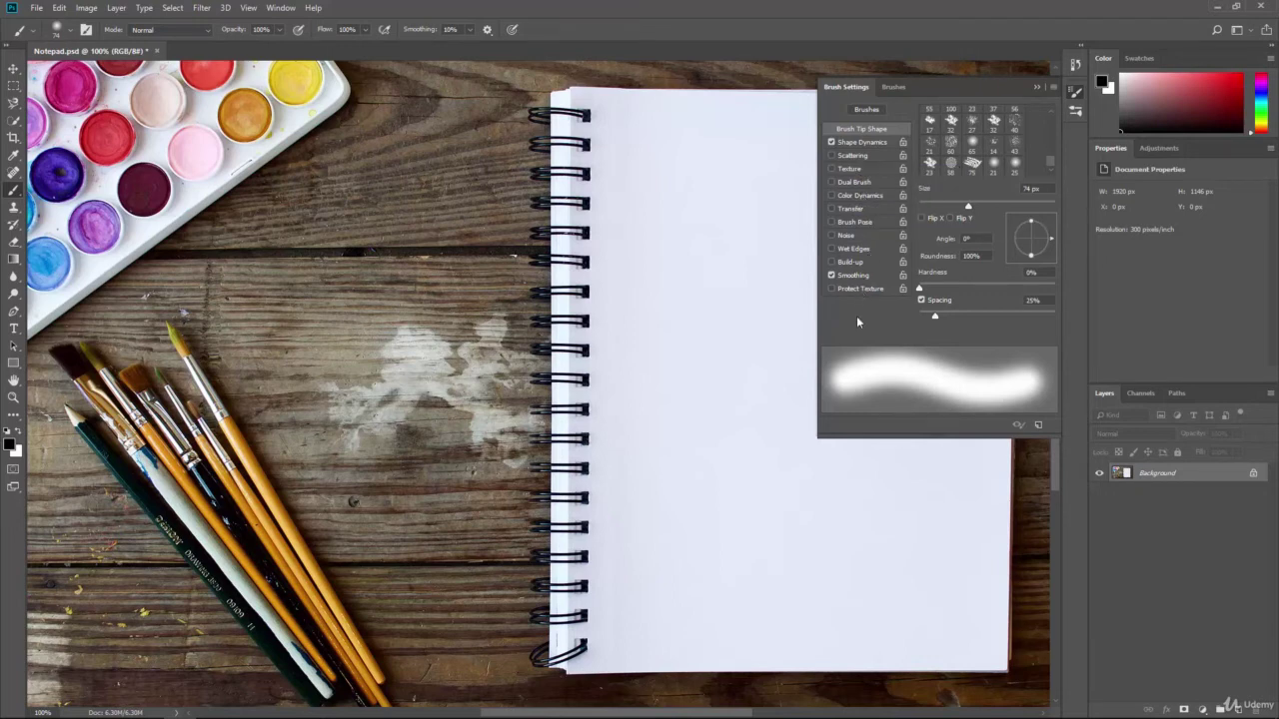
click(1036, 88)
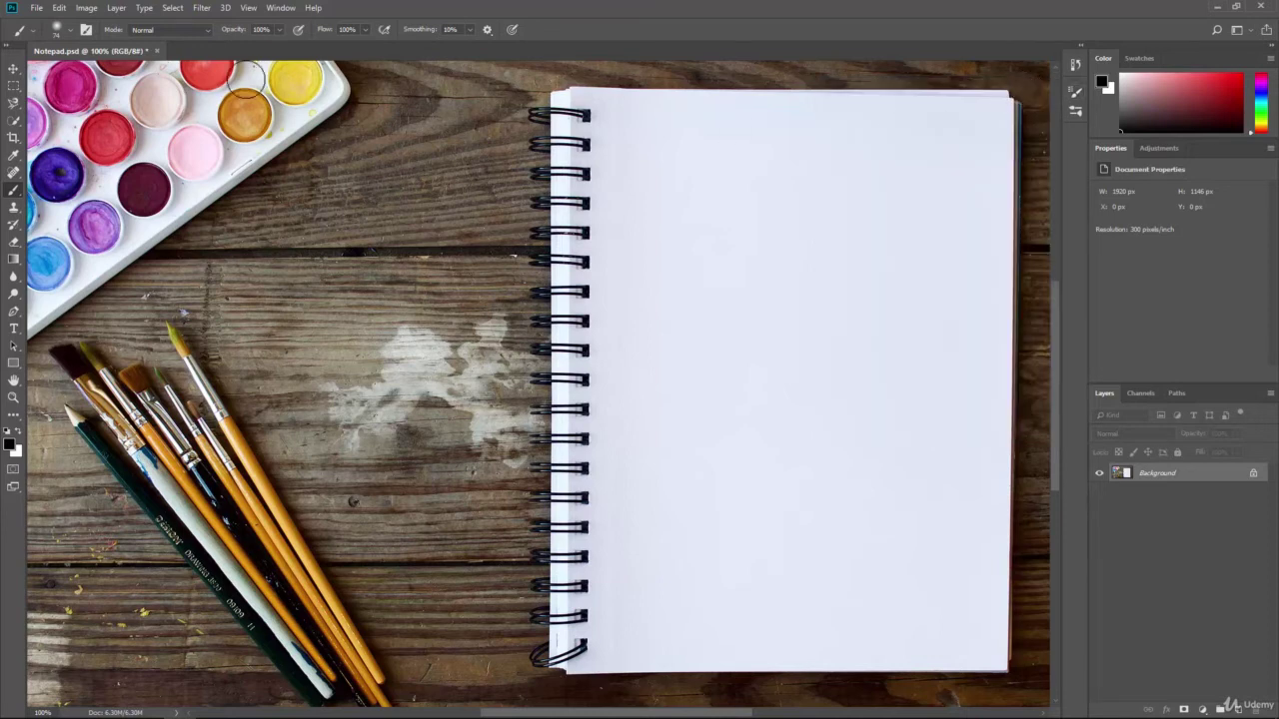
click(140, 30)
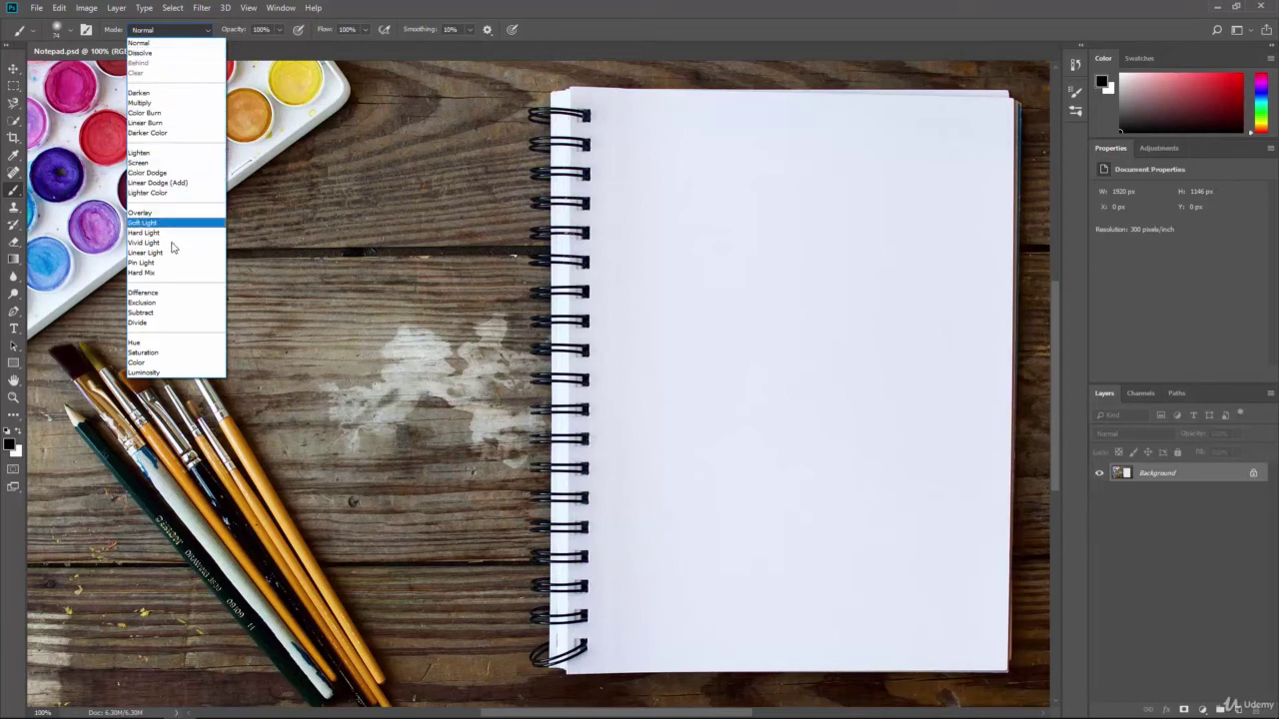
click(195, 45)
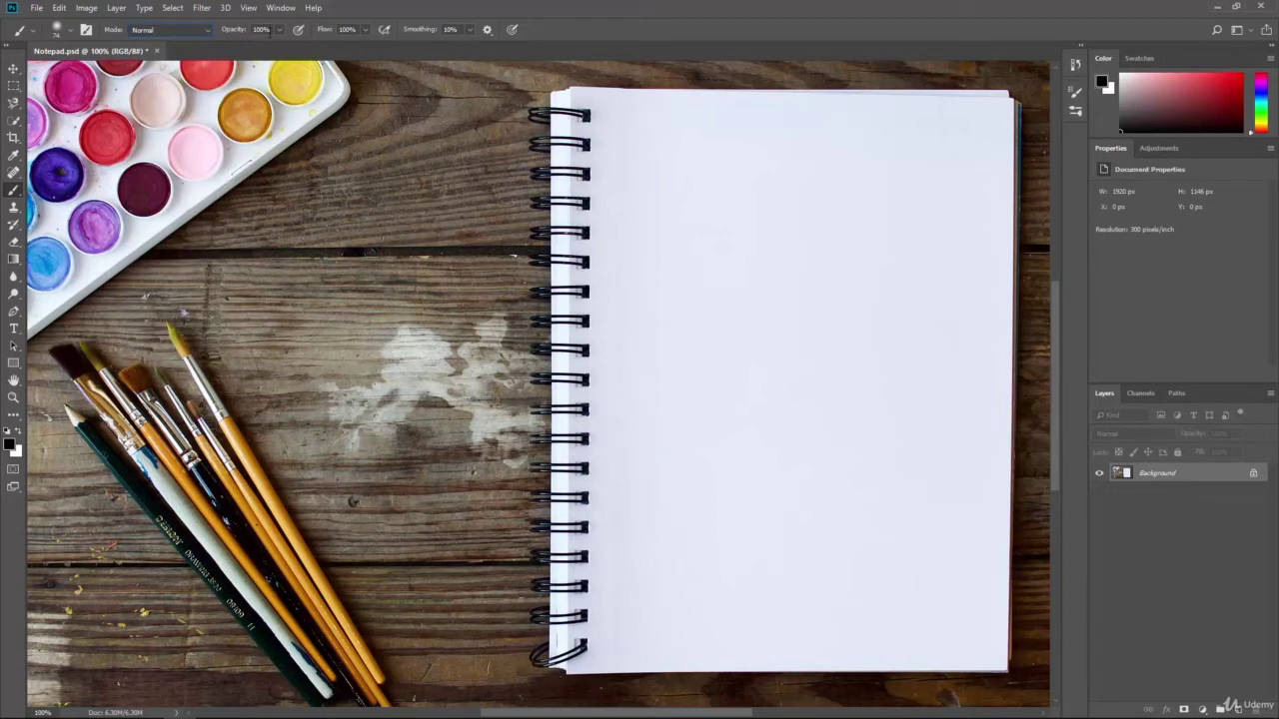
Step: Set brush opacity to about 19%, test a faint grey scribble, and undo it
click(279, 31)
drag(265, 53, 232, 57)
drag(679, 198, 642, 196)
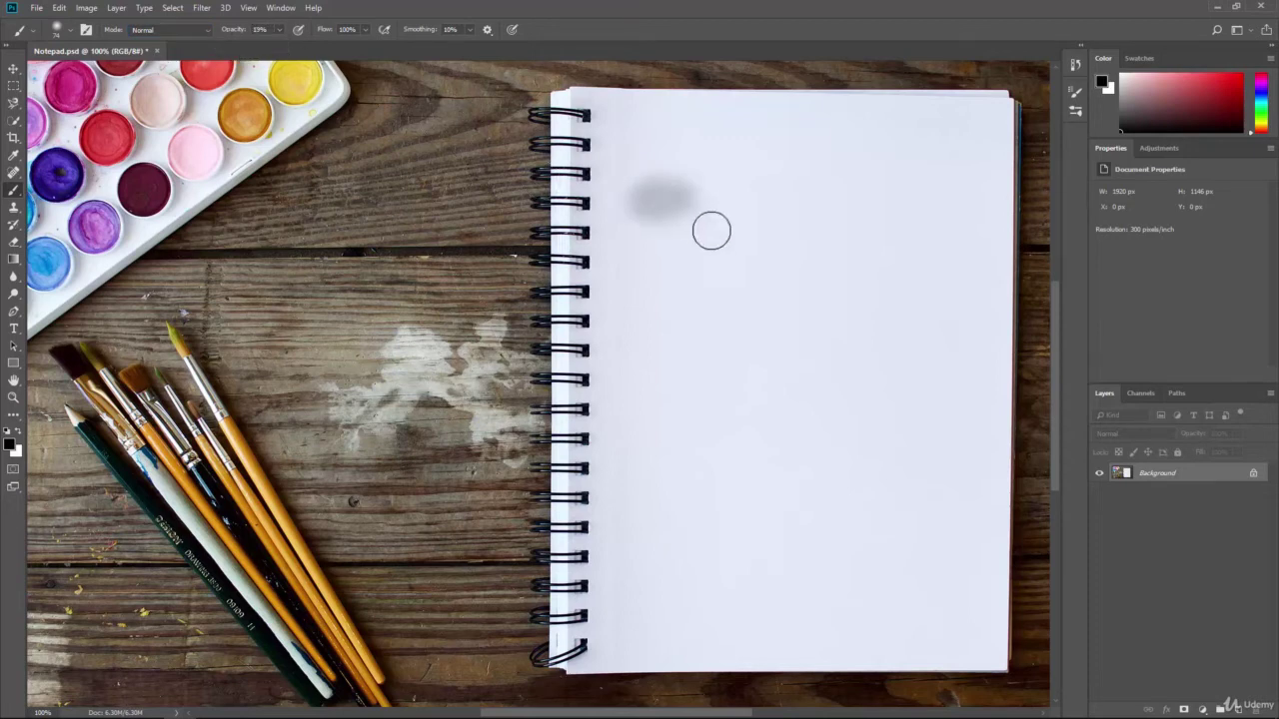
mouse_move(715, 235)
mouse_down()
mouse_move(765, 349)
mouse_move(776, 277)
mouse_move(673, 406)
mouse_move(791, 531)
mouse_move(763, 580)
mouse_up()
key(ctrl+z)
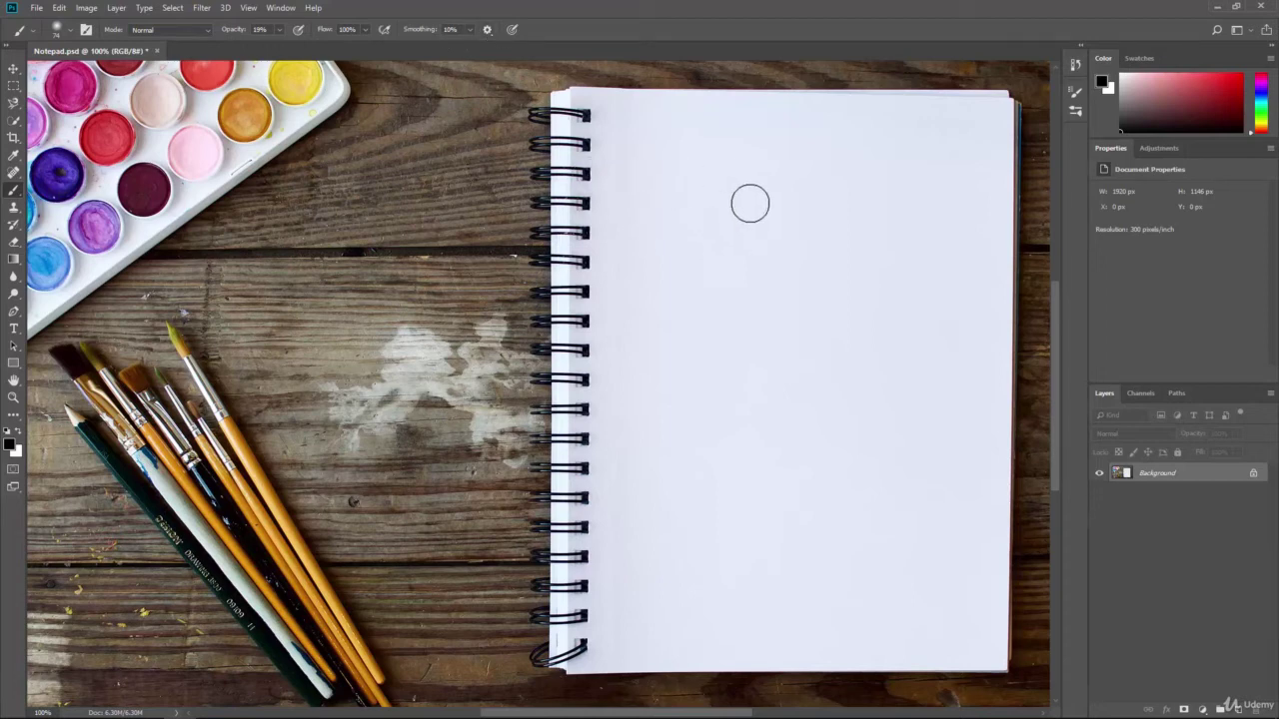
click(470, 30)
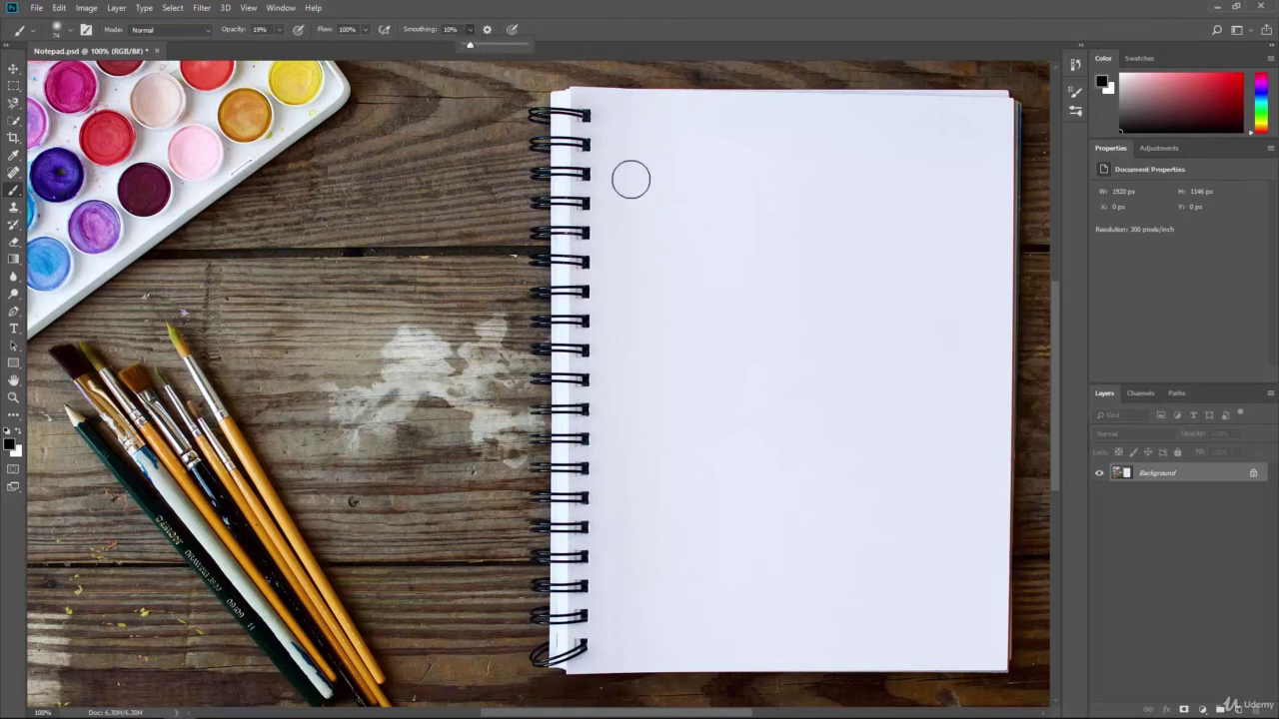
Step: Raise smoothing to 100% and paint a smooth looping grey curve
drag(469, 46, 525, 45)
click(657, 19)
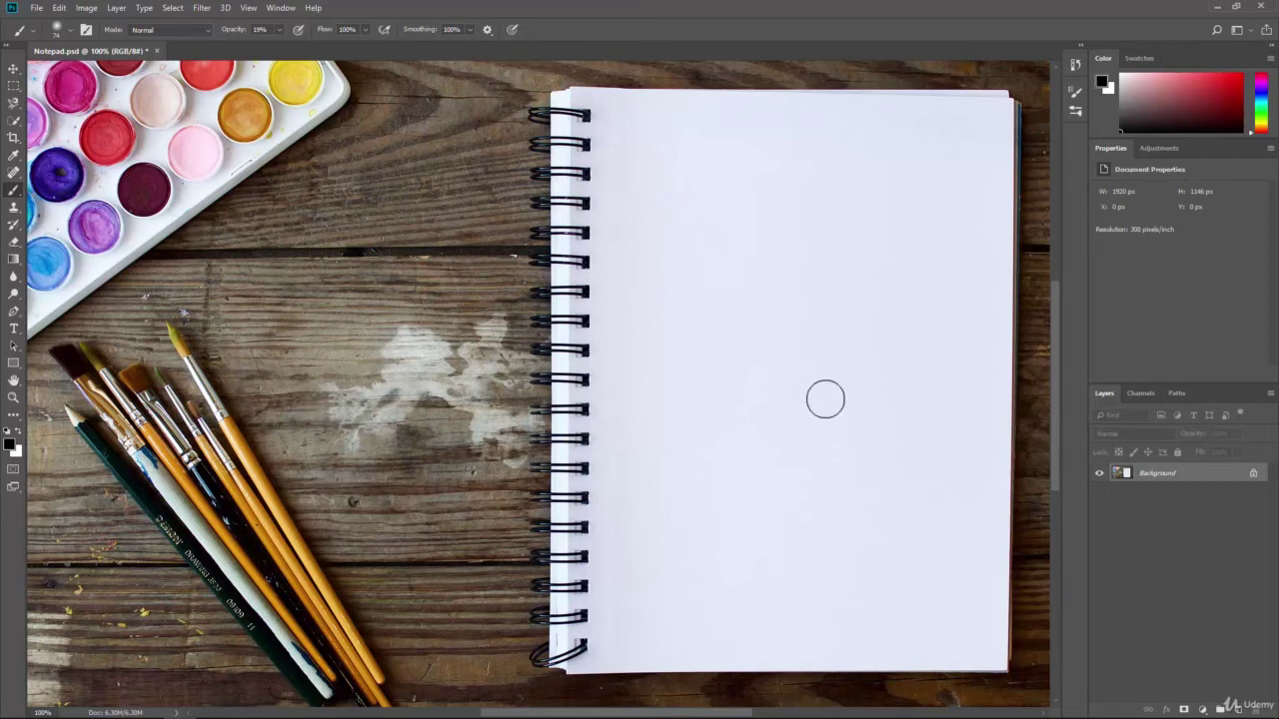
drag(682, 268, 754, 296)
mouse_move(708, 361)
mouse_down()
mouse_move(859, 429)
mouse_move(777, 319)
mouse_move(810, 508)
mouse_move(946, 486)
mouse_move(774, 277)
mouse_move(808, 533)
mouse_move(827, 535)
mouse_up()
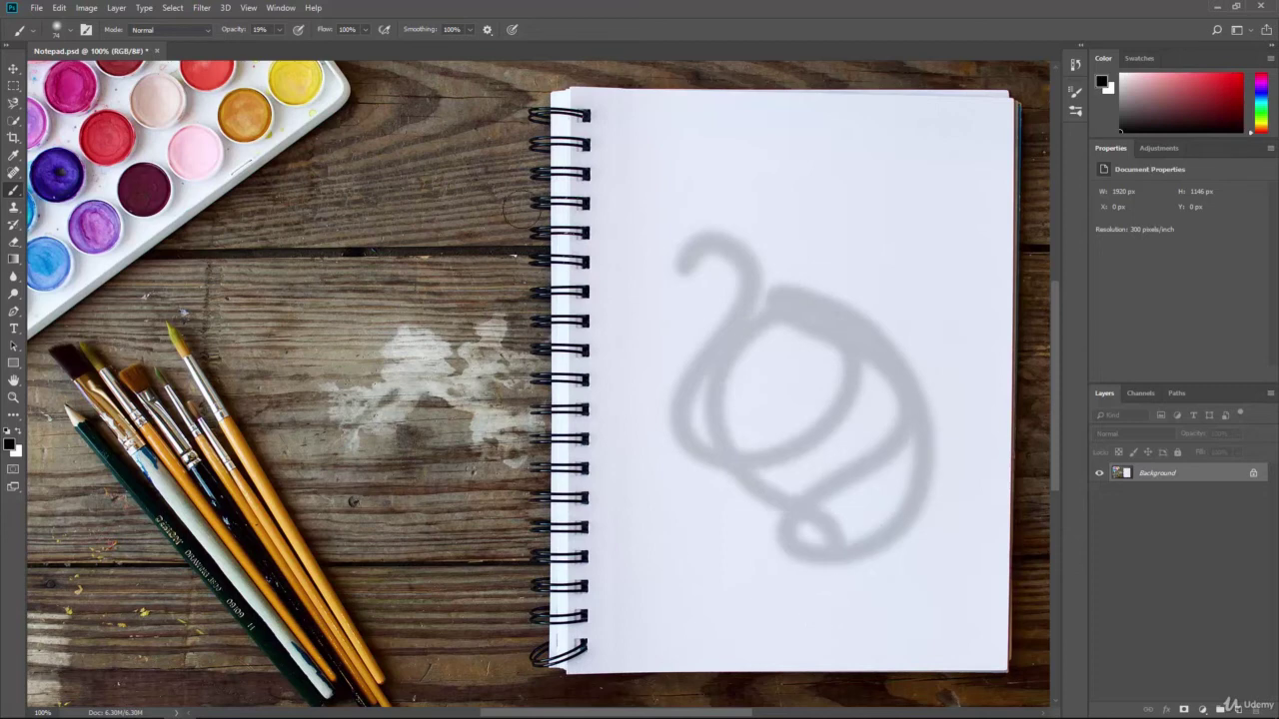
Step: Paint rough loops at 0% smoothing, then set smoothing back to 10%
click(469, 29)
drag(471, 47, 407, 47)
mouse_move(726, 325)
mouse_down()
mouse_move(810, 289)
mouse_move(907, 315)
mouse_move(920, 199)
mouse_move(950, 451)
mouse_move(905, 506)
mouse_move(682, 520)
mouse_move(699, 474)
mouse_move(617, 519)
mouse_move(697, 339)
mouse_move(729, 329)
mouse_move(714, 360)
mouse_move(766, 271)
mouse_move(798, 298)
mouse_up()
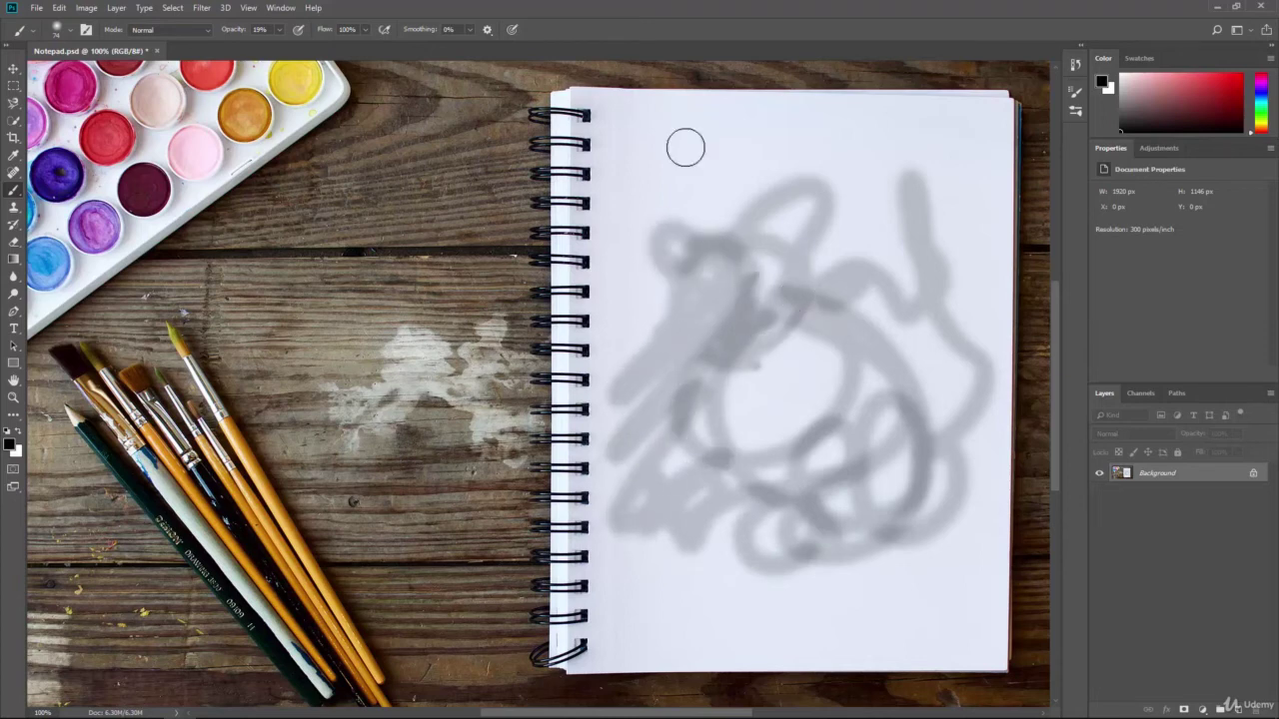
click(449, 29)
text(10)
key(Return)
Step: Enable pen pressure for brush size and undo the grey scribbles with Ctrl+Alt+Z
click(487, 30)
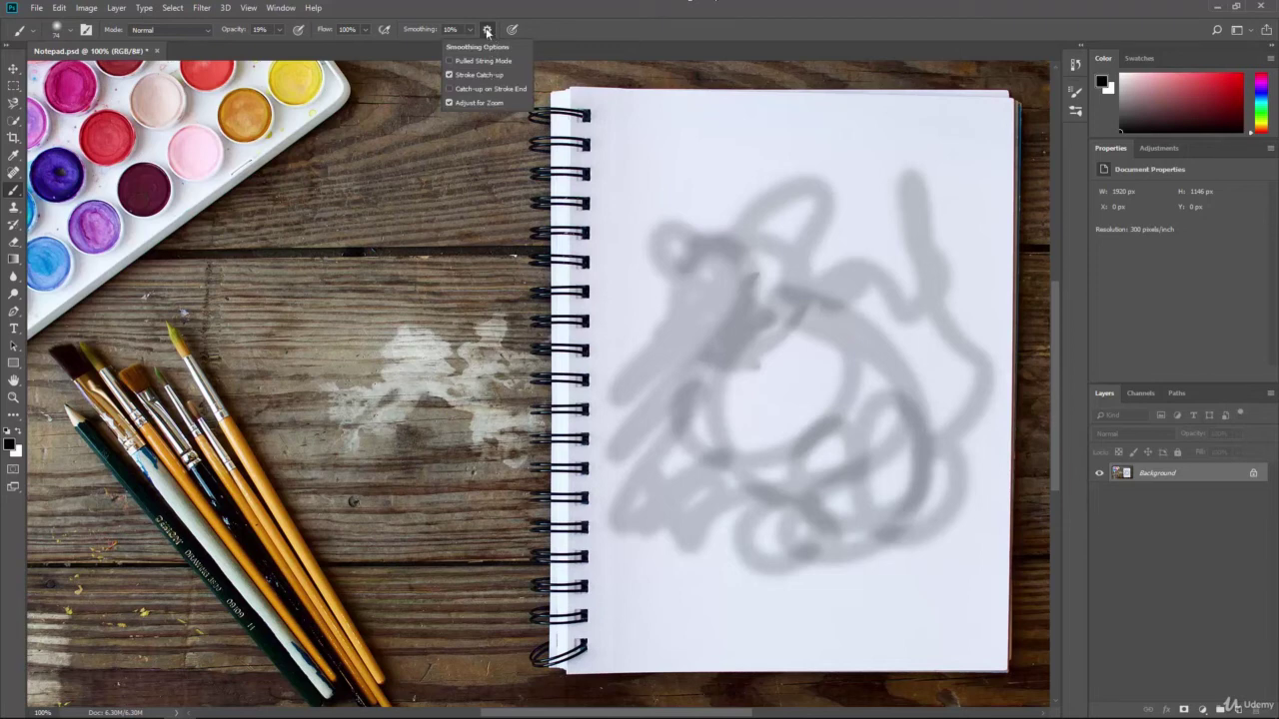
click(488, 31)
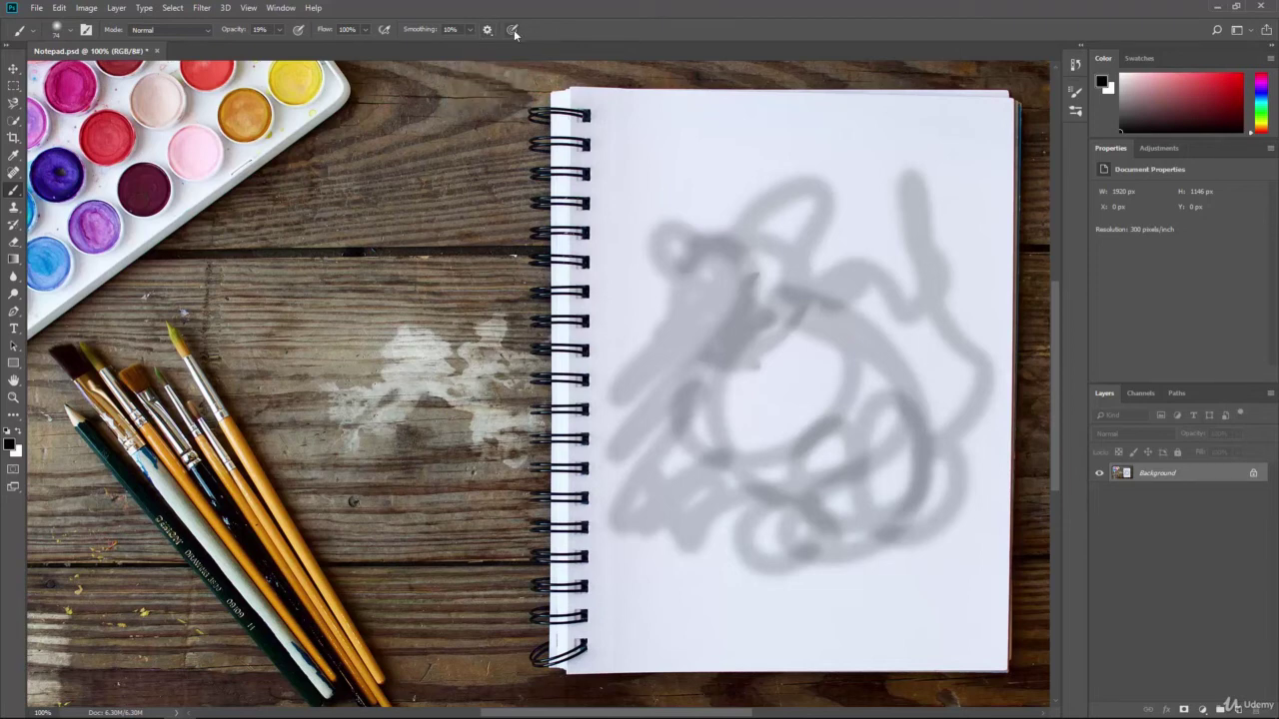
click(512, 30)
key(ctrl+alt+z)
key(ctrl+alt+z)
key(ctrl+alt+z)
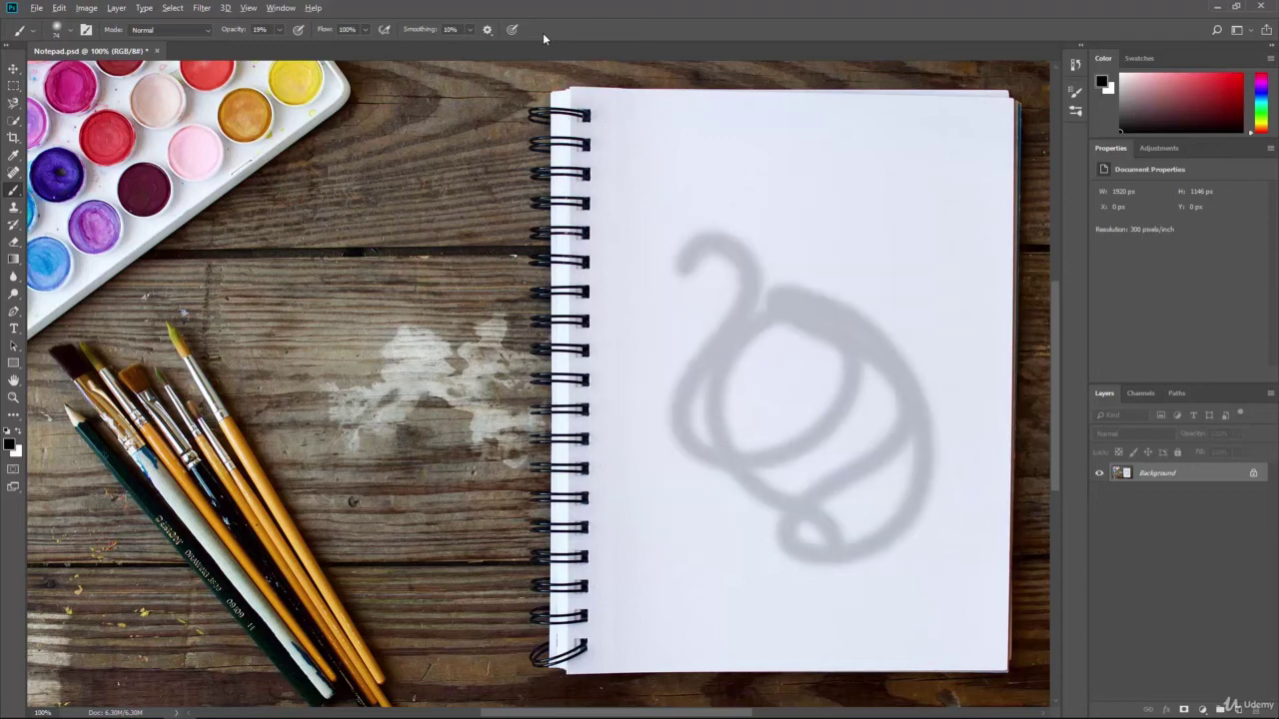
key(ctrl+alt+z)
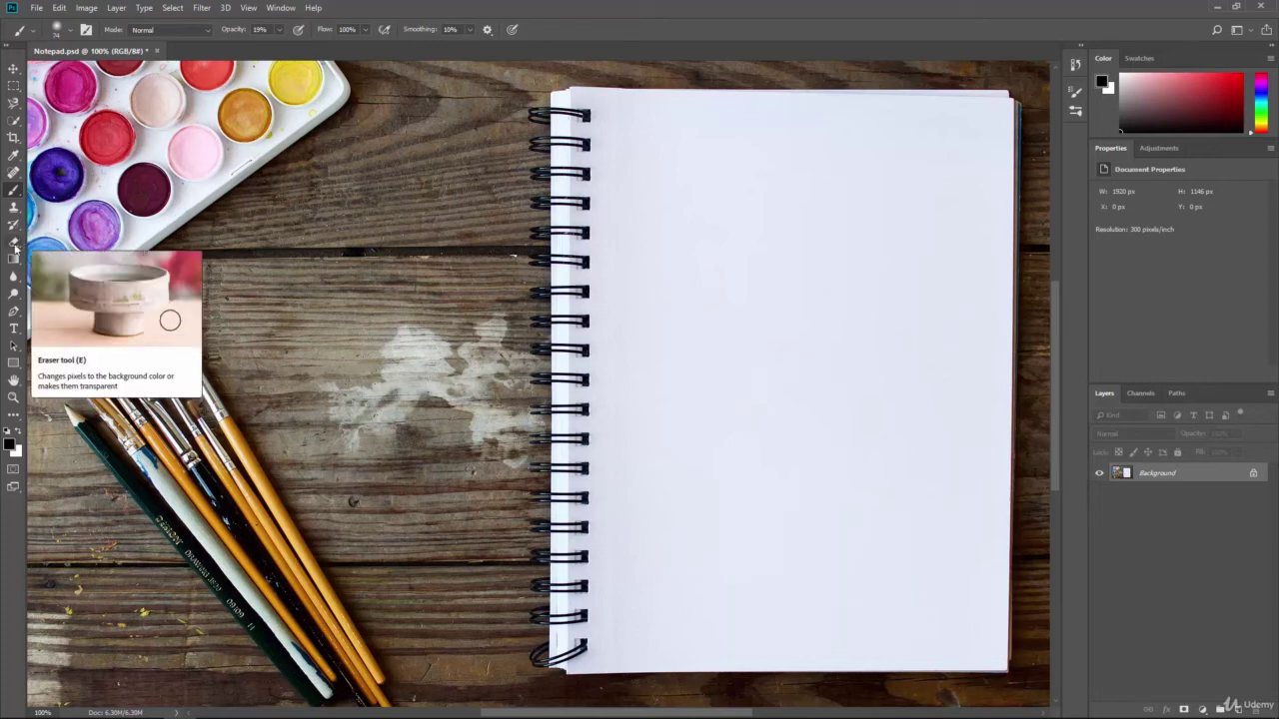
Step: Test the Eraser with a stroke across the wooden desk, then undo it
click(14, 245)
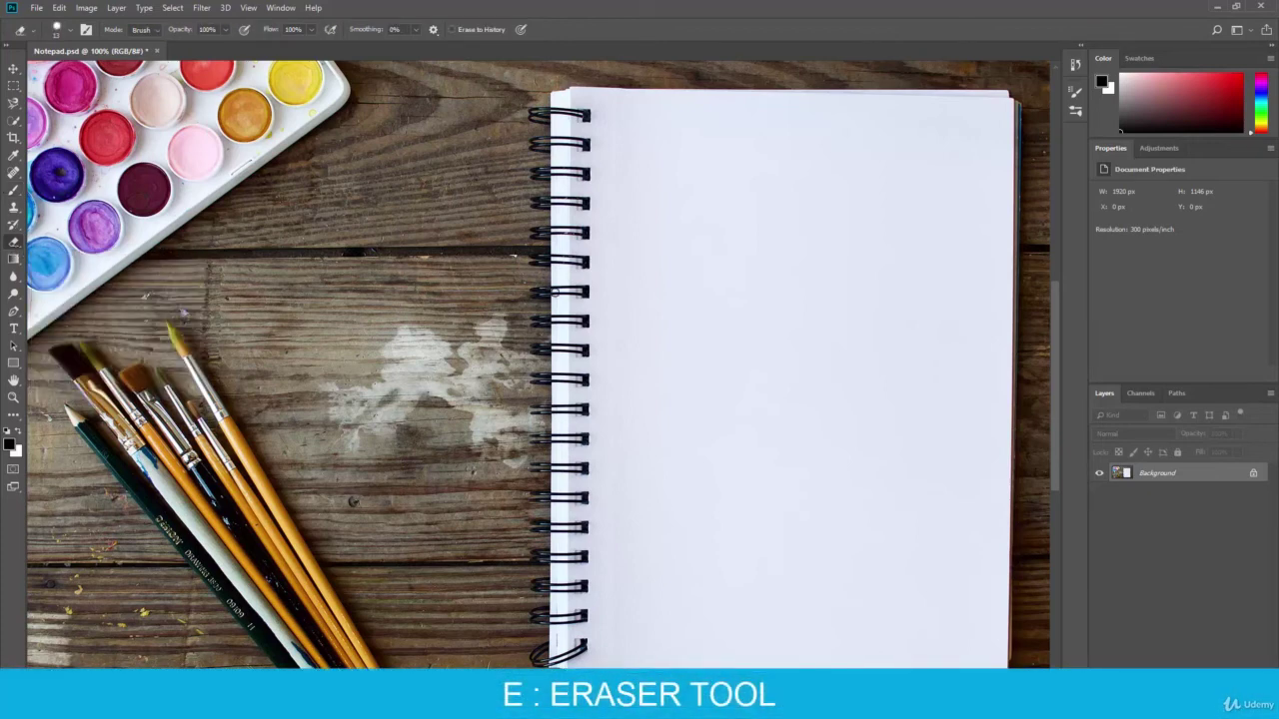
mouse_move(493, 293)
mouse_down()
mouse_move(415, 335)
mouse_move(390, 375)
mouse_move(426, 463)
mouse_up()
key(ctrl+z)
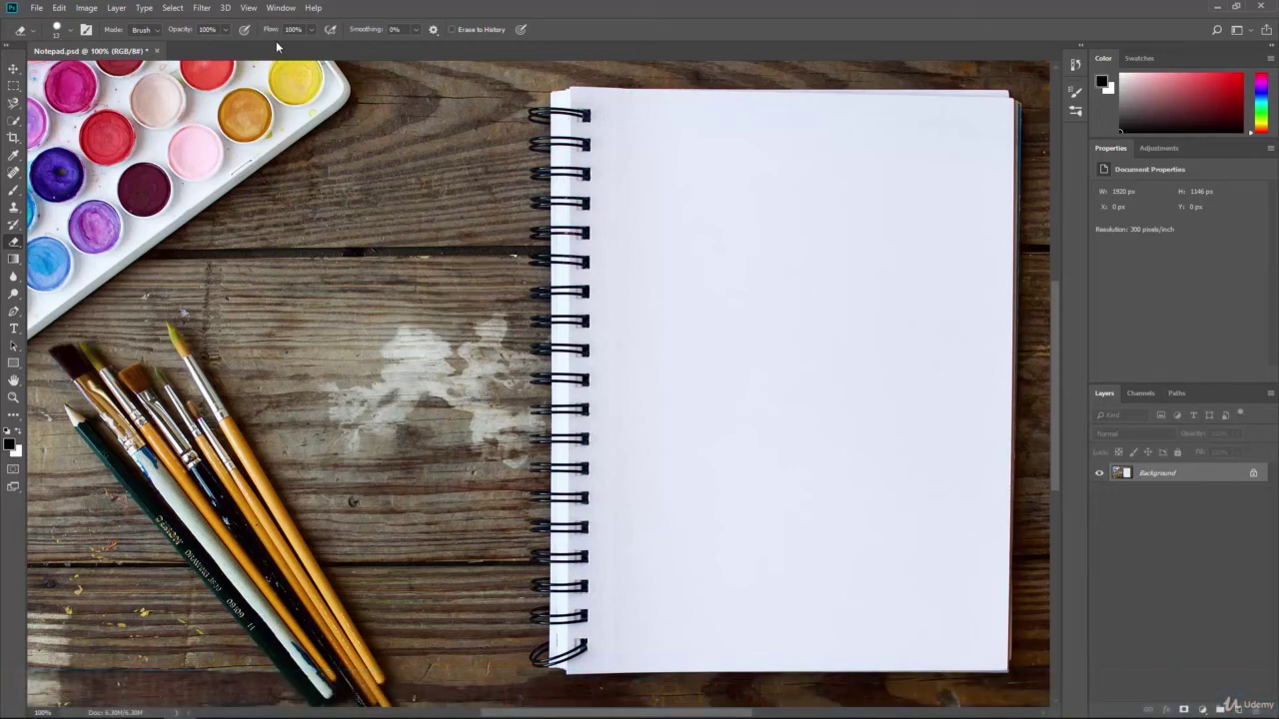
Step: Set the Eraser to a 156 px Scattered Maple Leaves tip, test it, and undo
click(284, 9)
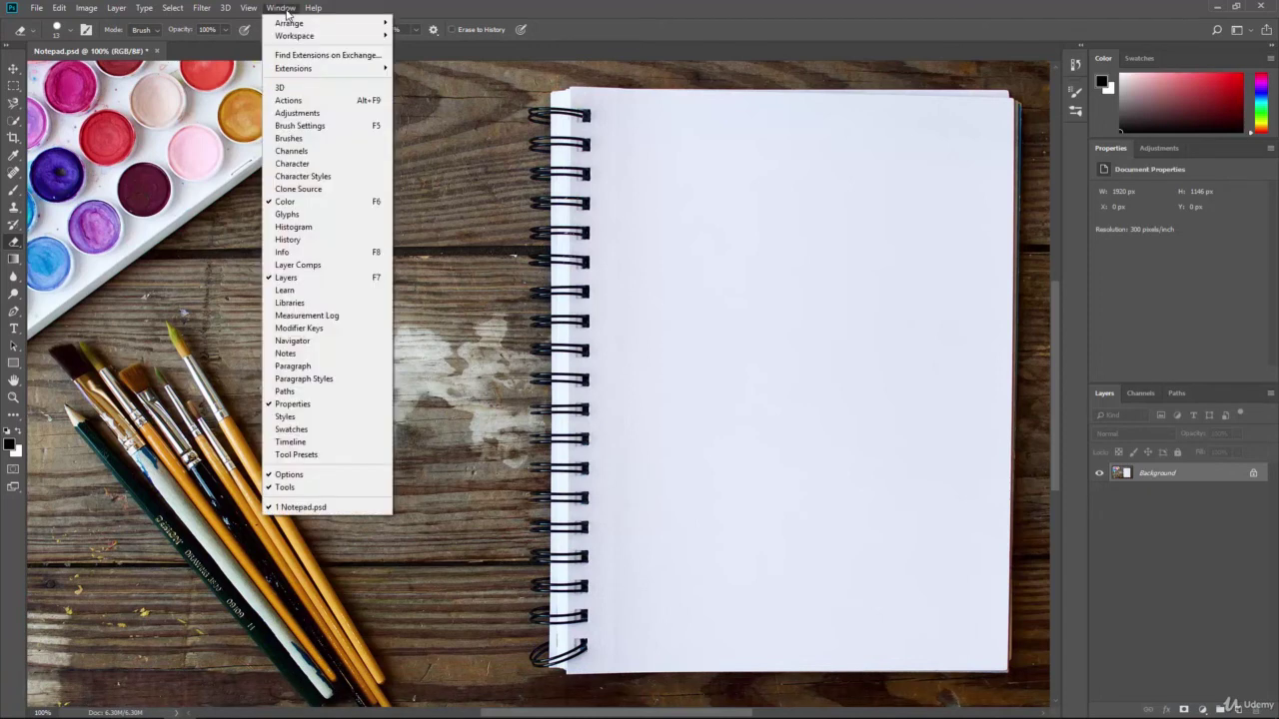
click(300, 125)
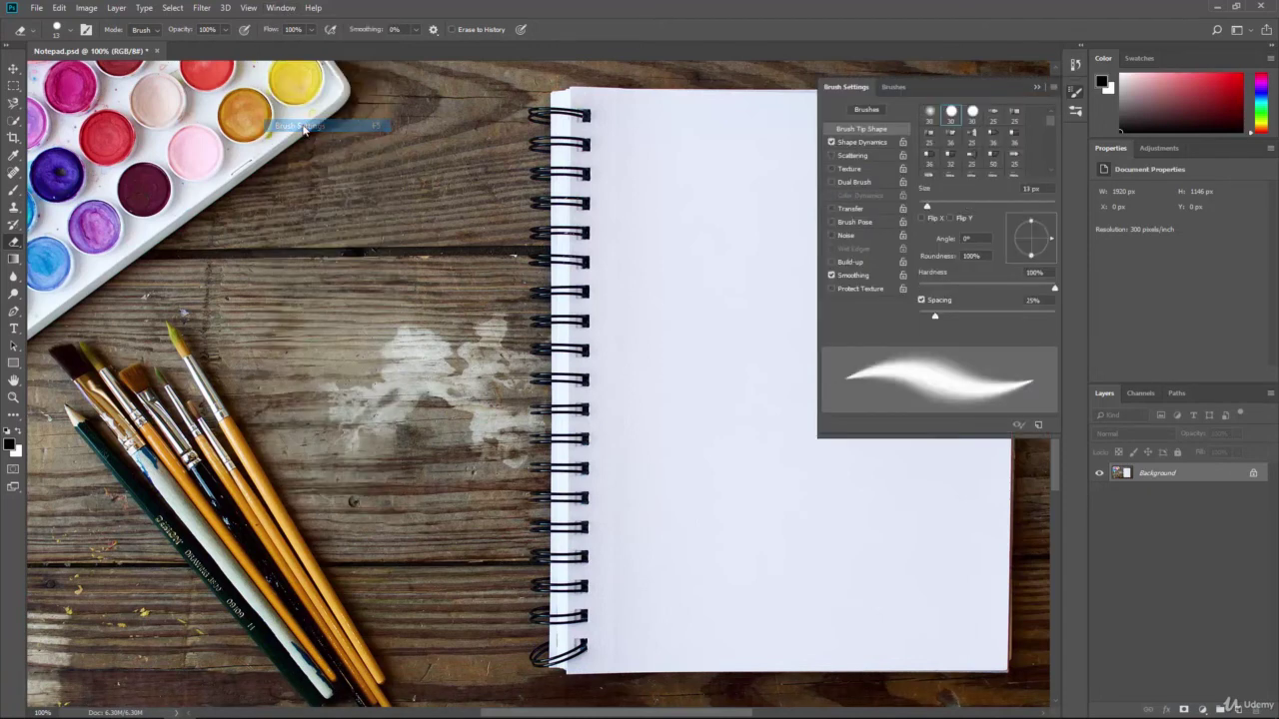
click(889, 87)
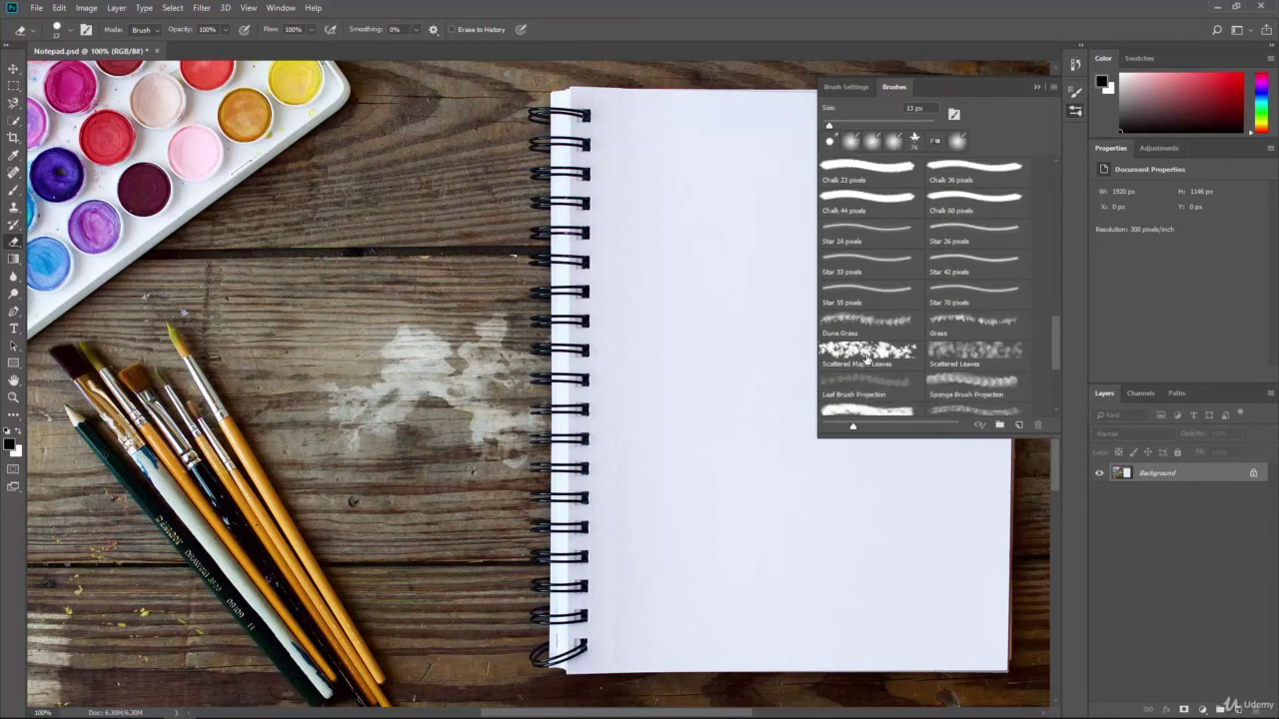
click(866, 358)
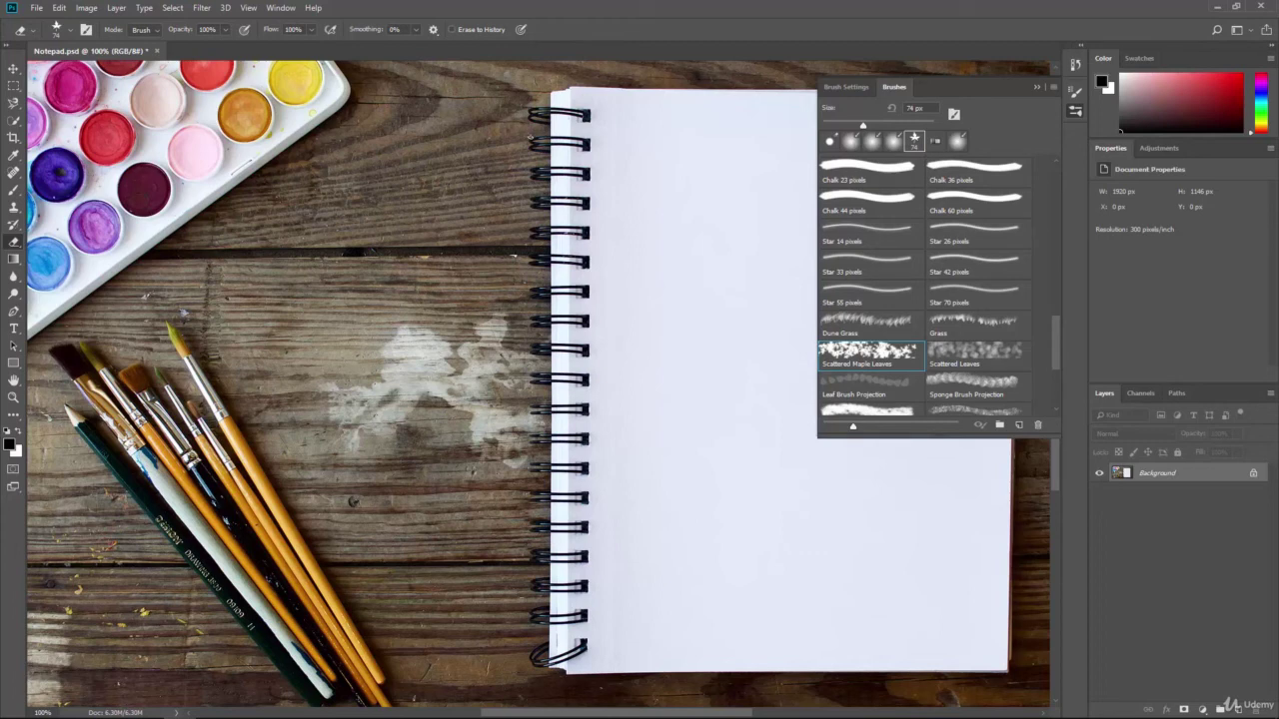
drag(862, 125, 893, 125)
drag(545, 190, 299, 355)
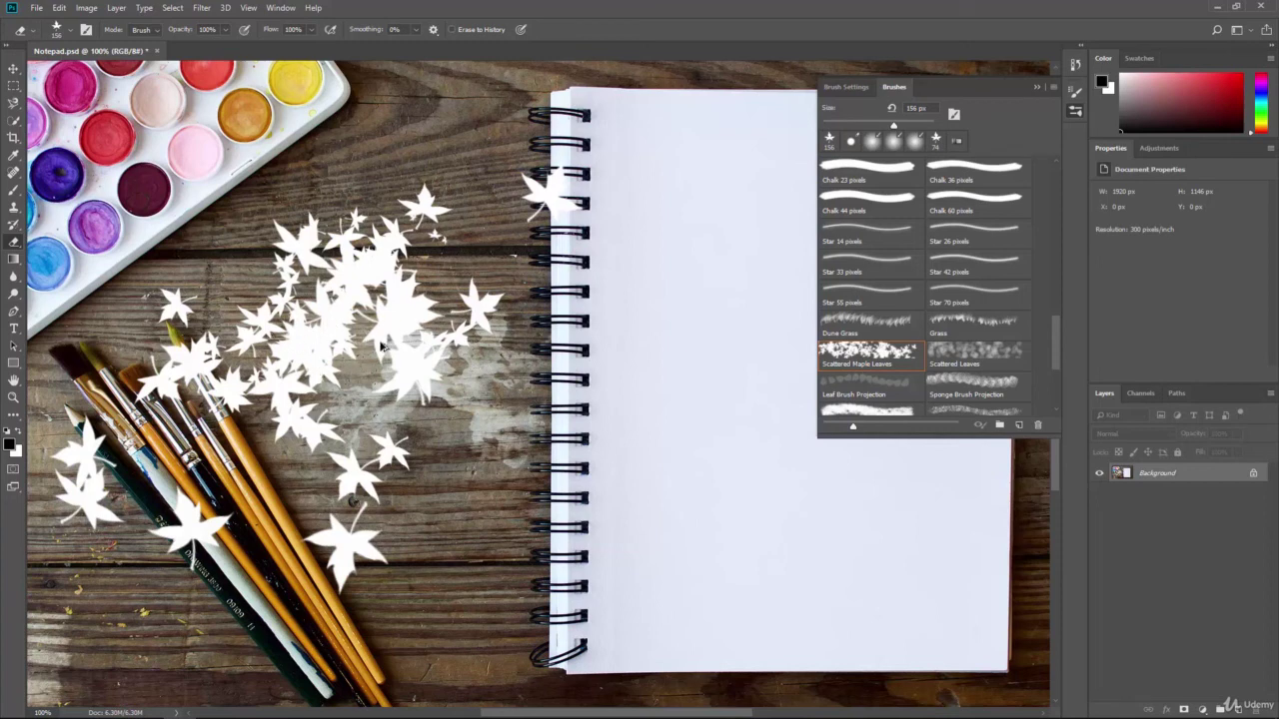
key(ctrl+z)
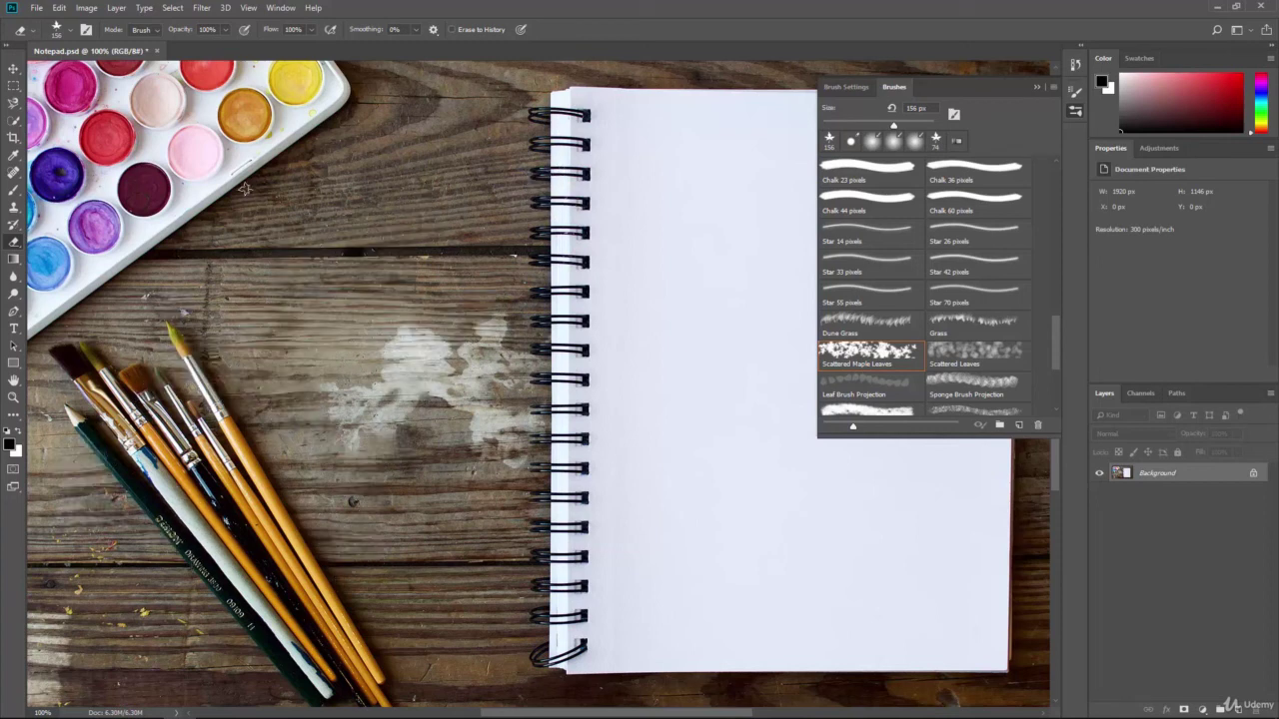
Step: Create a leaf-shaped selection from one maple-leaf dab in Quick Mask, then collapse the Brushes panel
click(11, 472)
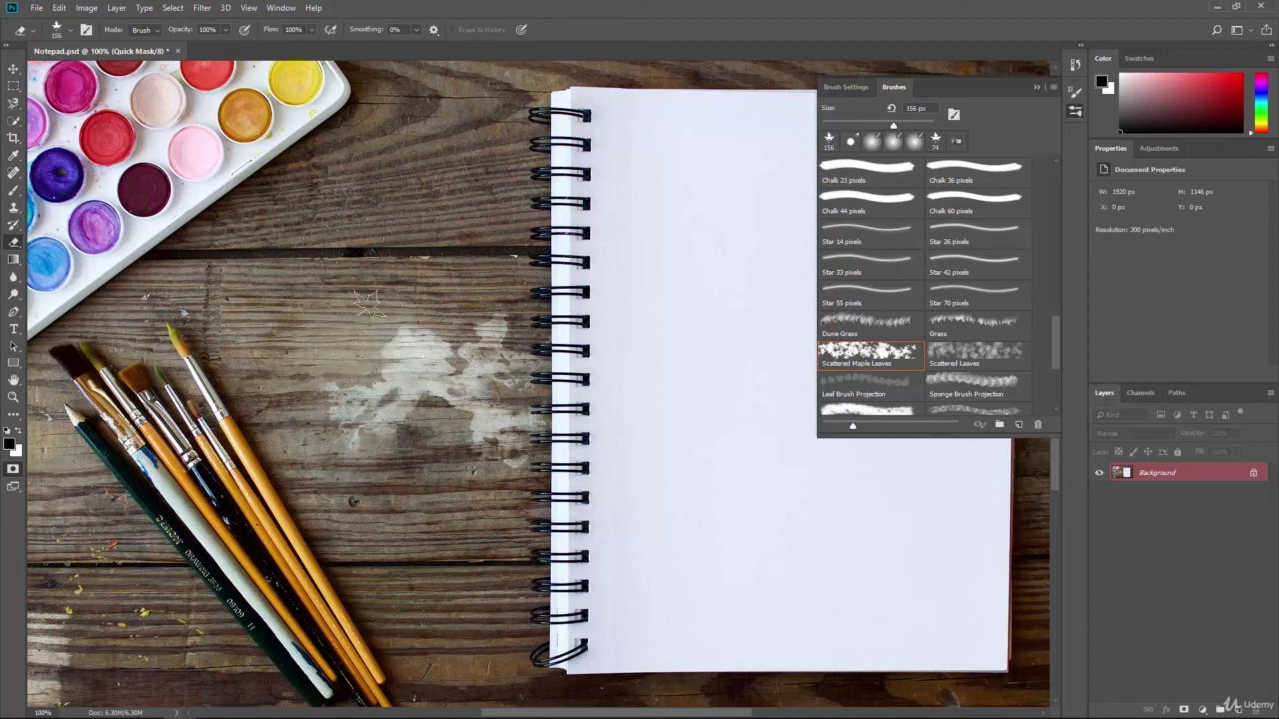
click(368, 304)
key(q)
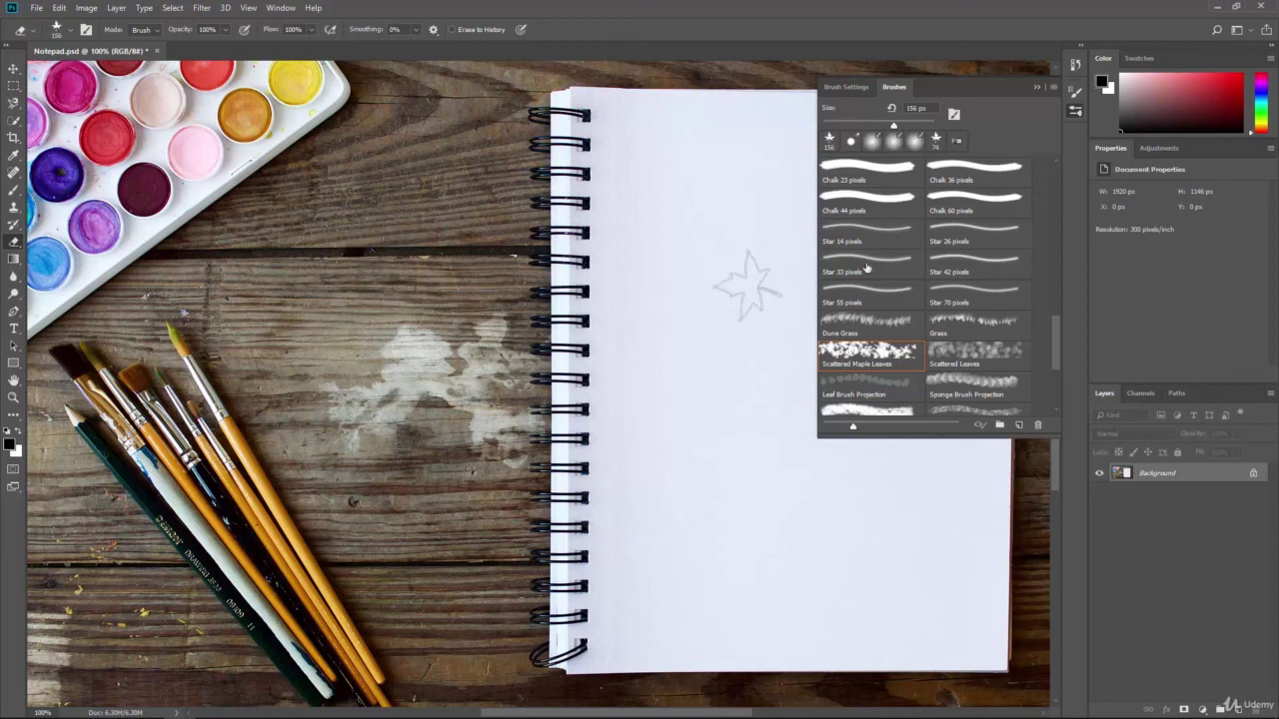
click(1037, 87)
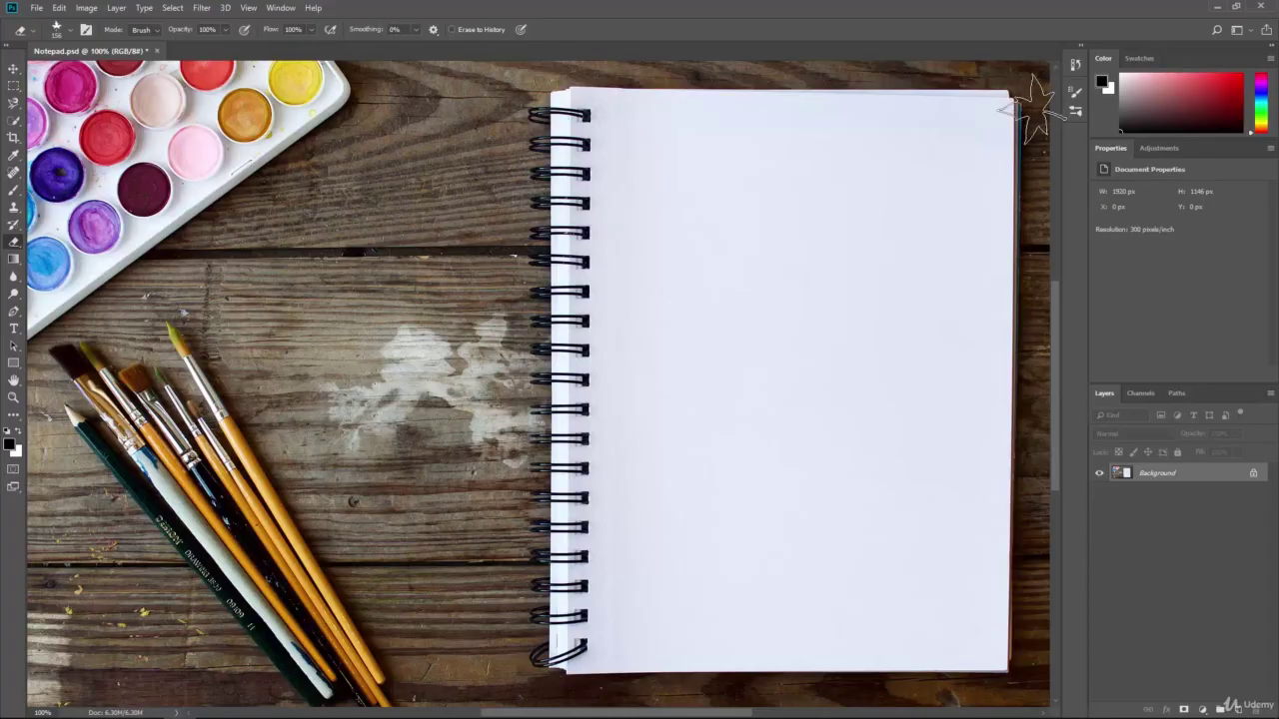